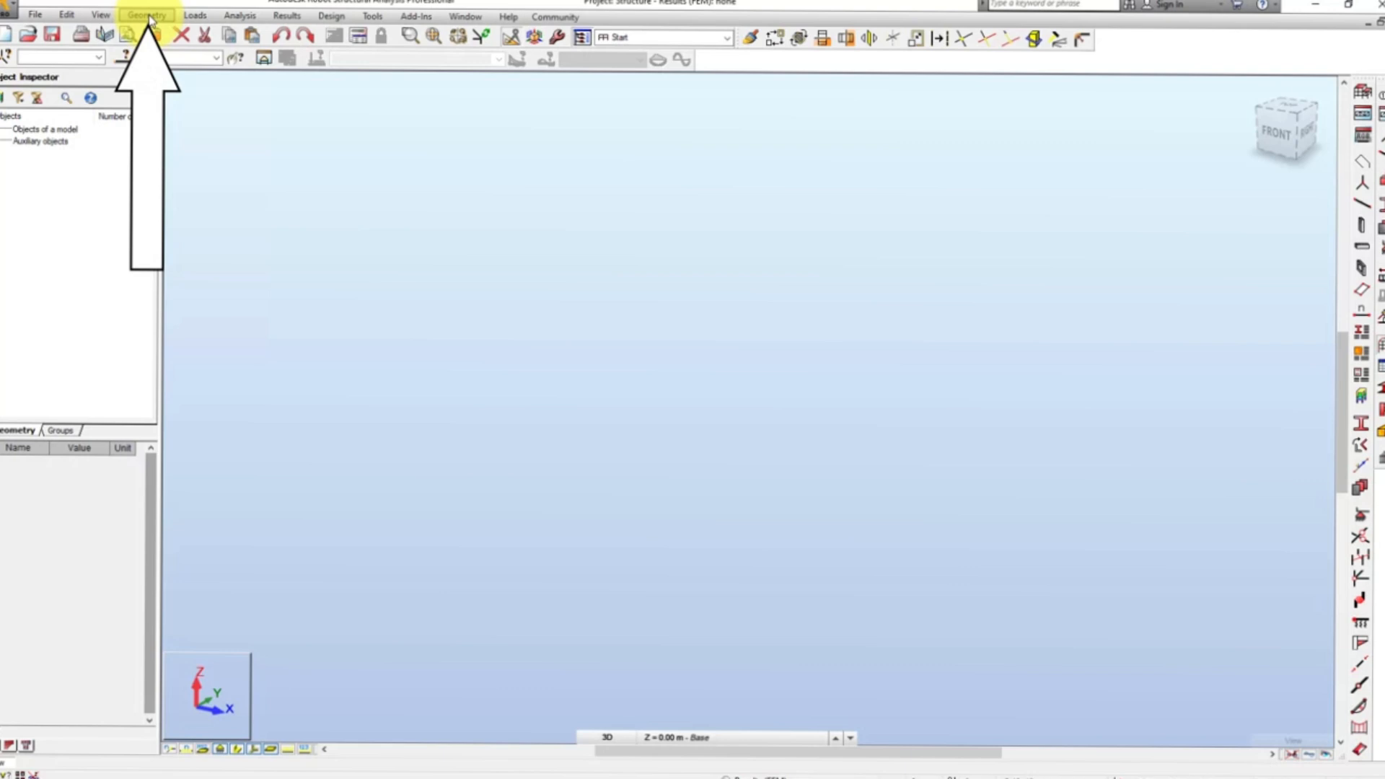
Set the structure type to a 3D frame.
left_click(148, 16)
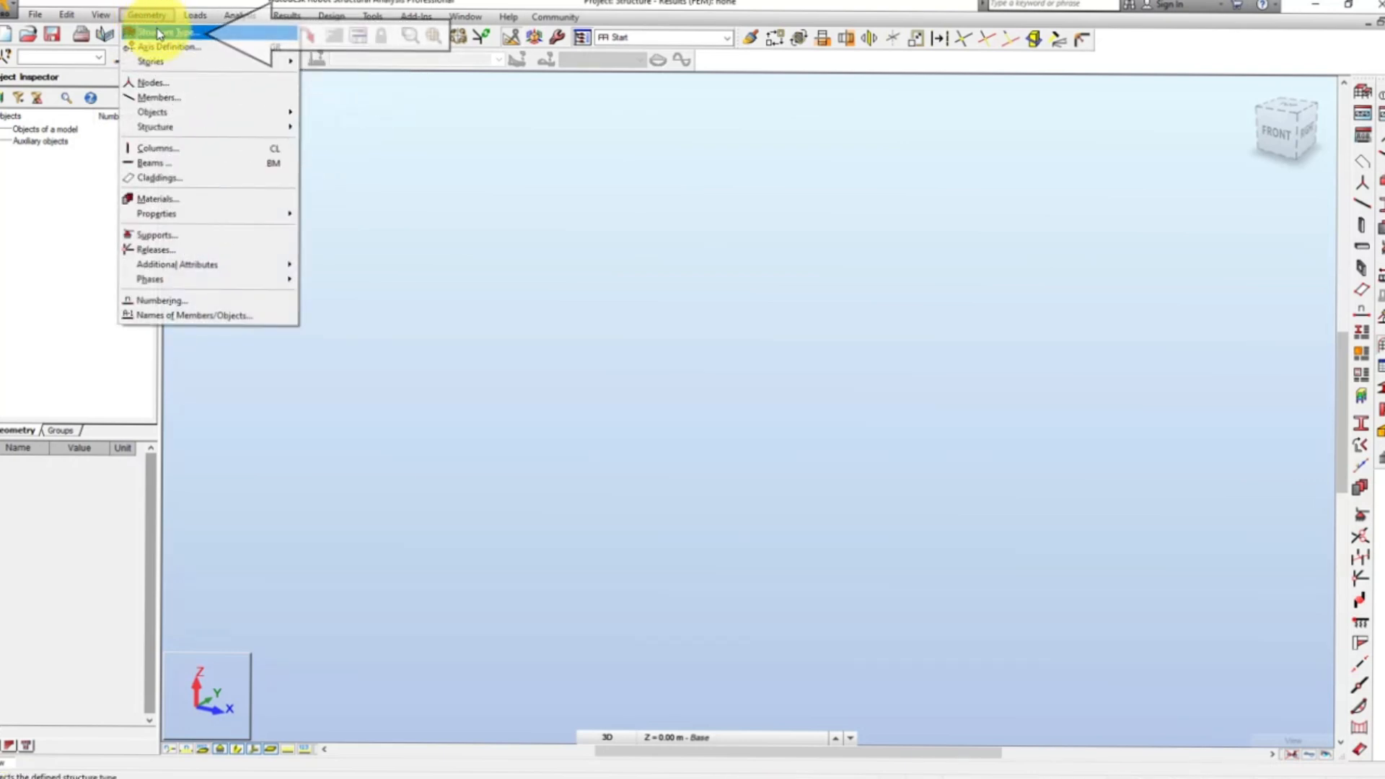
left_click(173, 56)
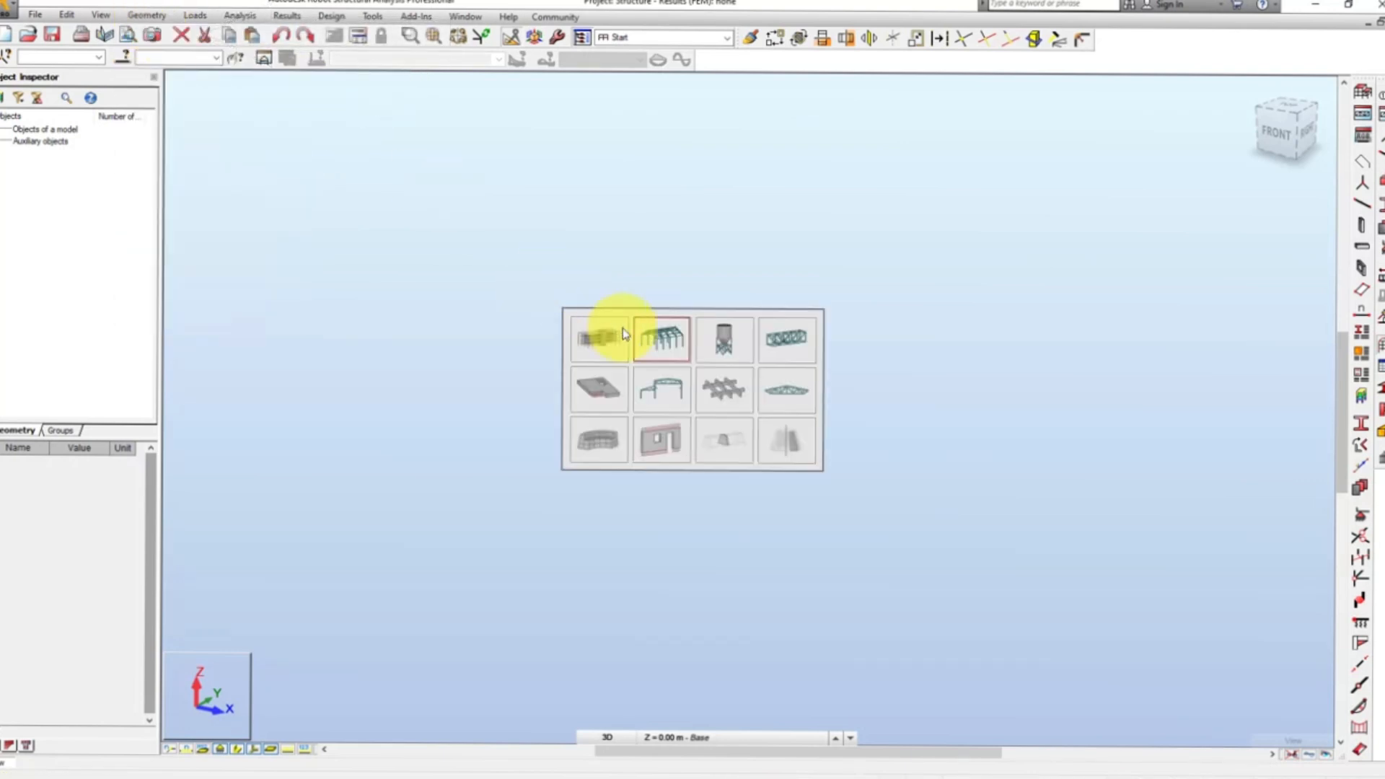
left_click(662, 344)
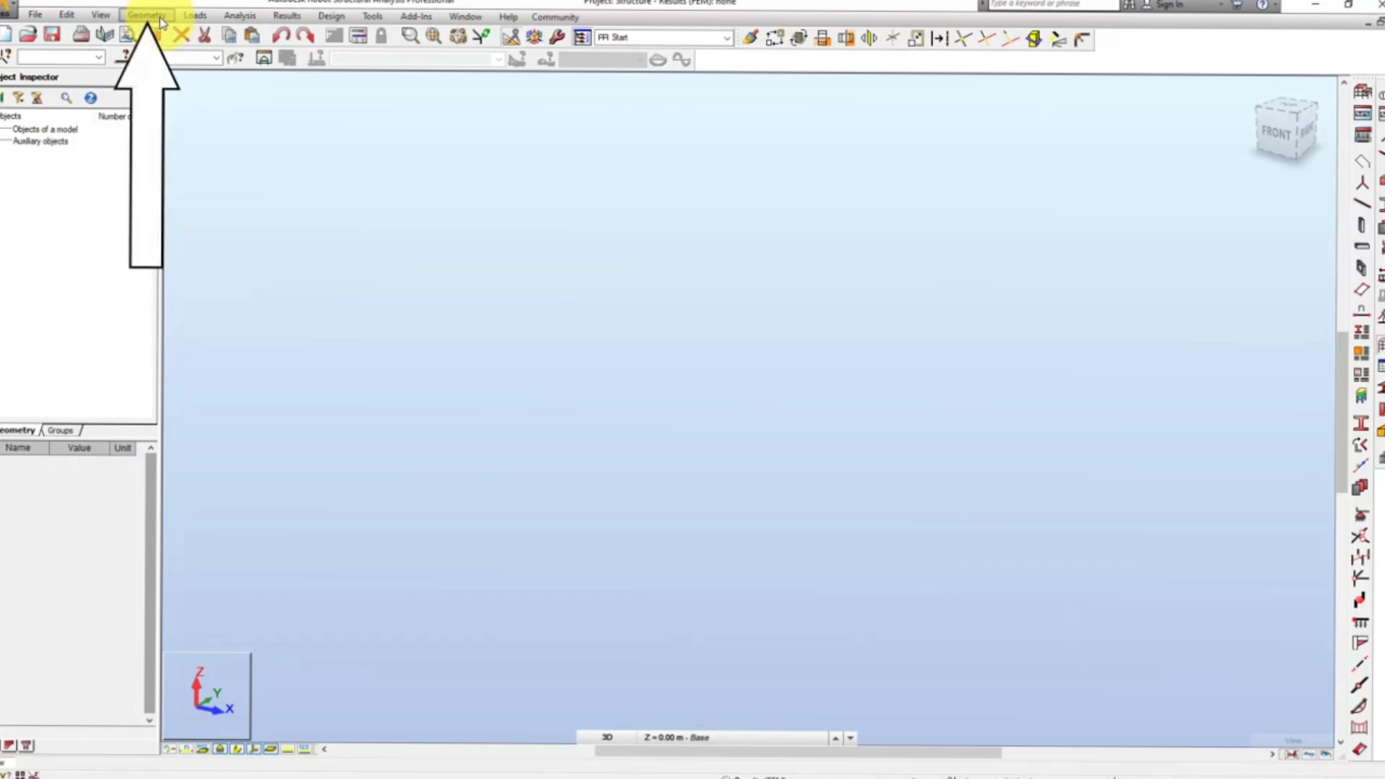
Open the structural axis definition and add Cartesian X axes at 0 and 15 m.
left_click(159, 19)
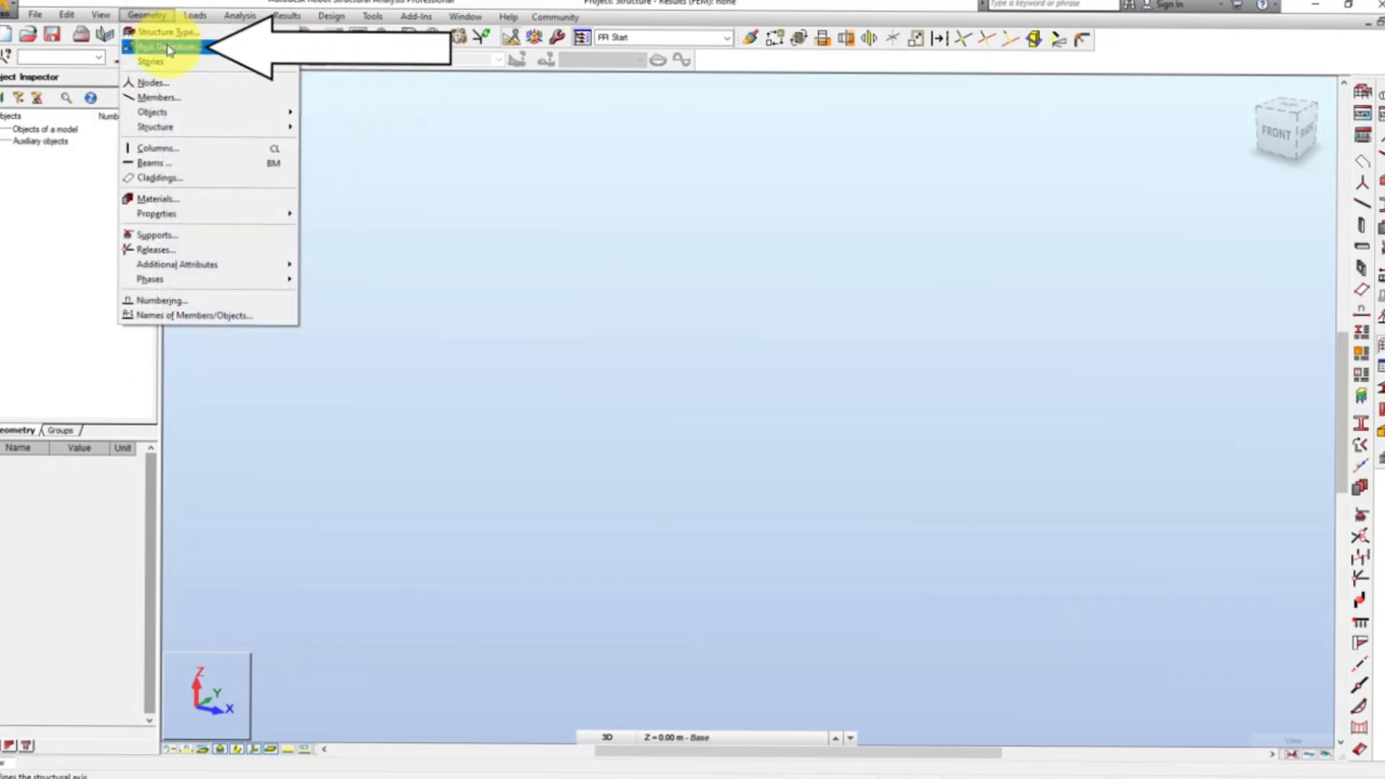
left_click(168, 48)
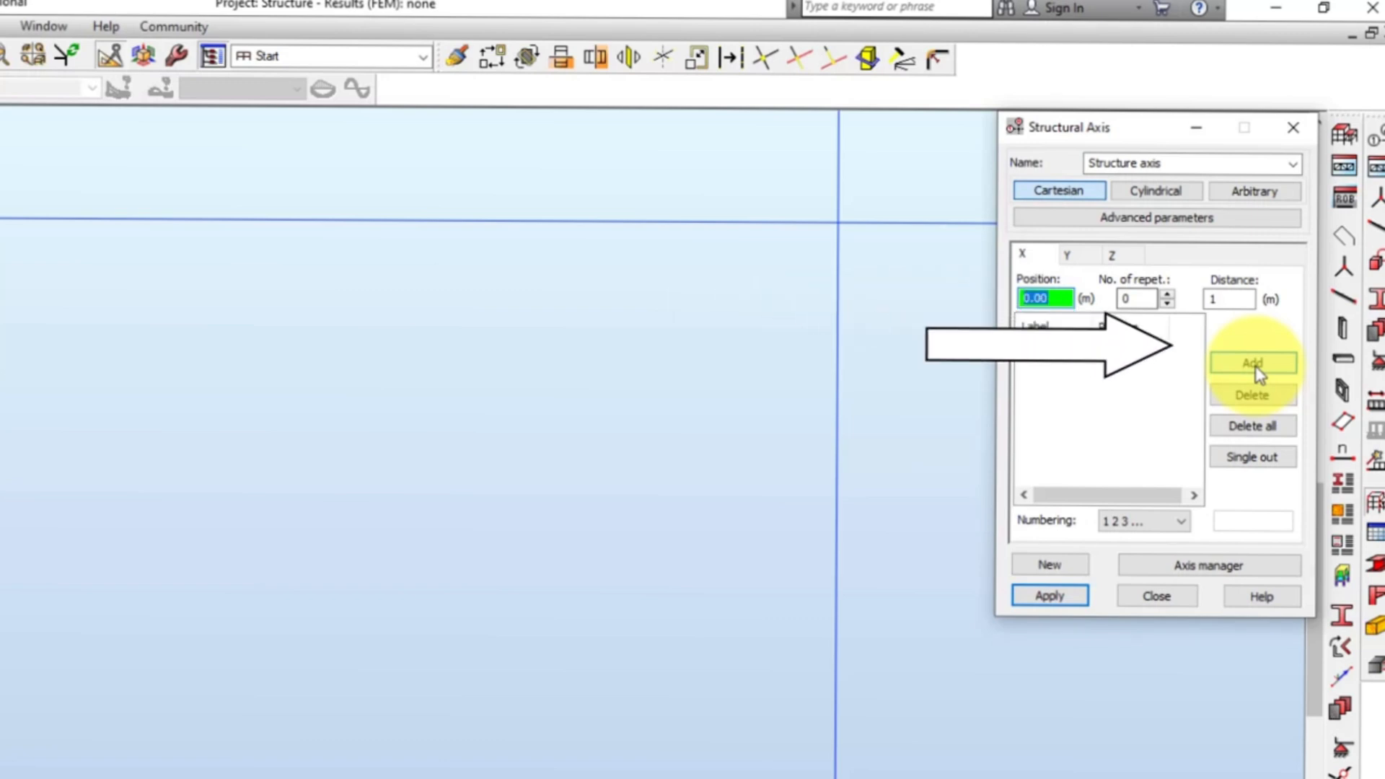
left_click(1255, 364)
type("15")
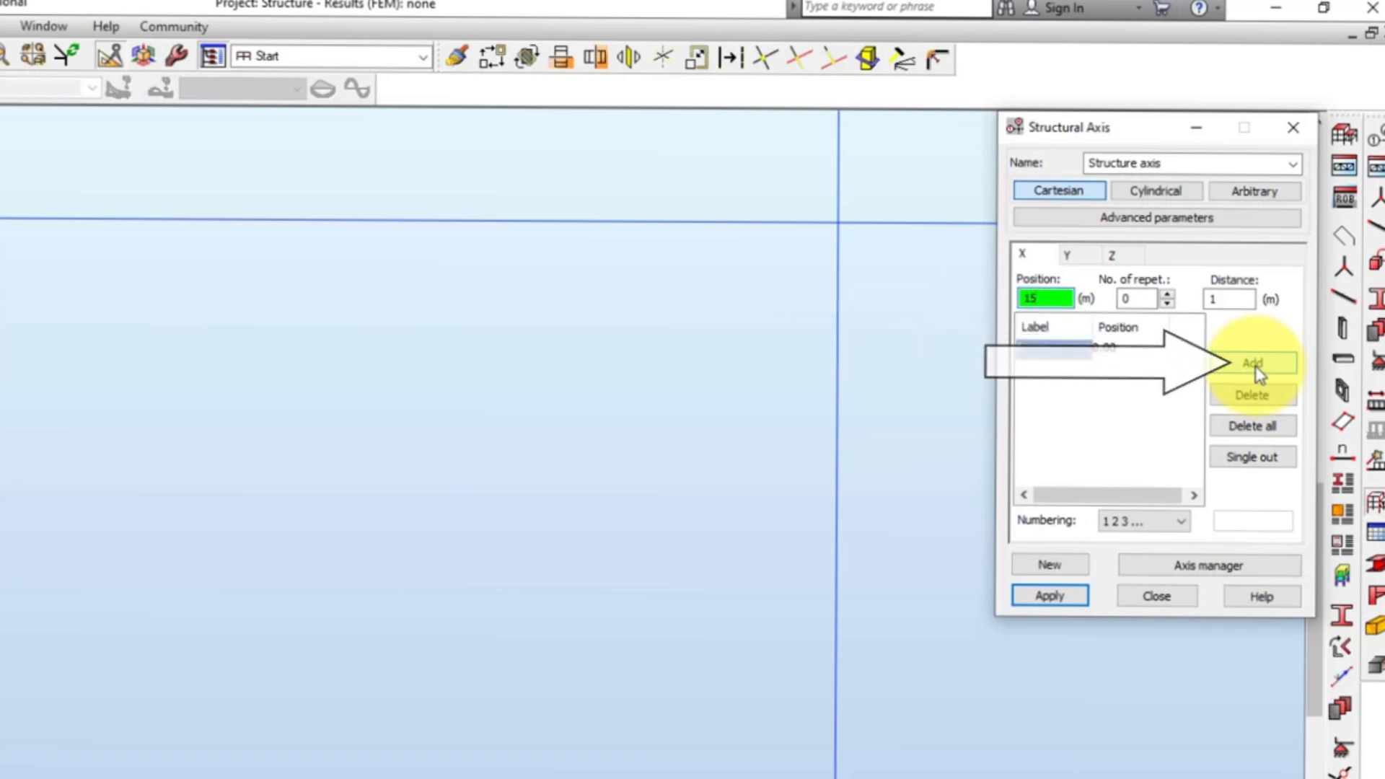
left_click(1255, 364)
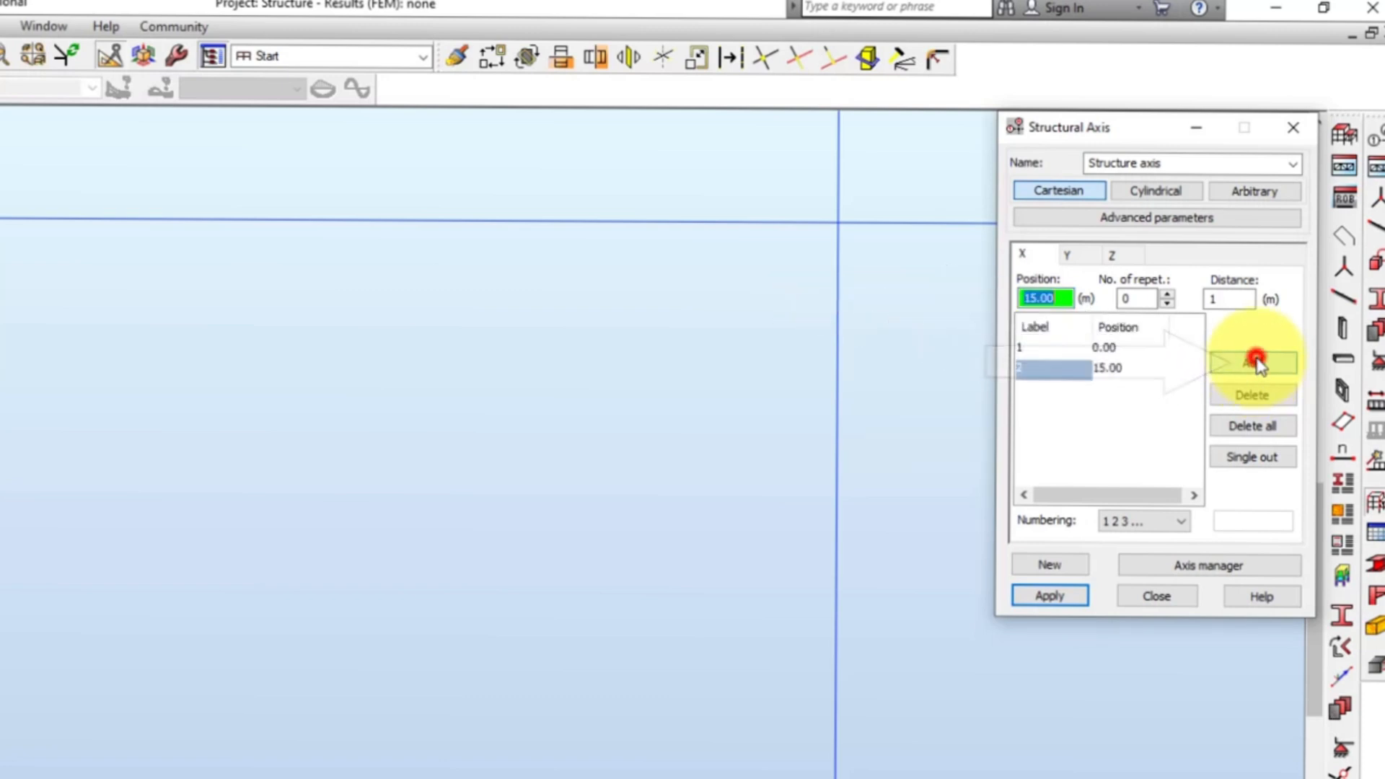
Add Y axes with A B C numbering, starting at 0 m and repeated 5 times at a 9 m distance.
left_click(1080, 256)
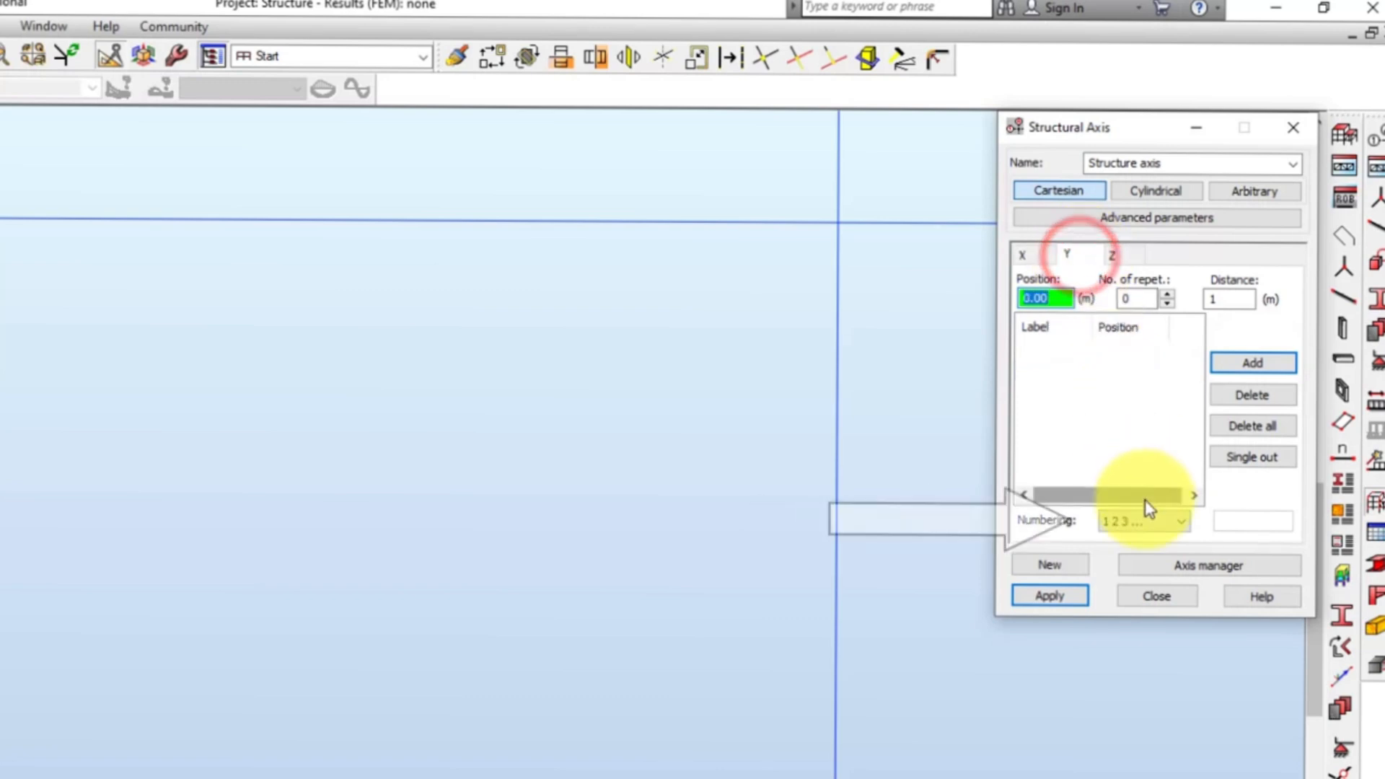
left_click(1142, 522)
left_click(1126, 554)
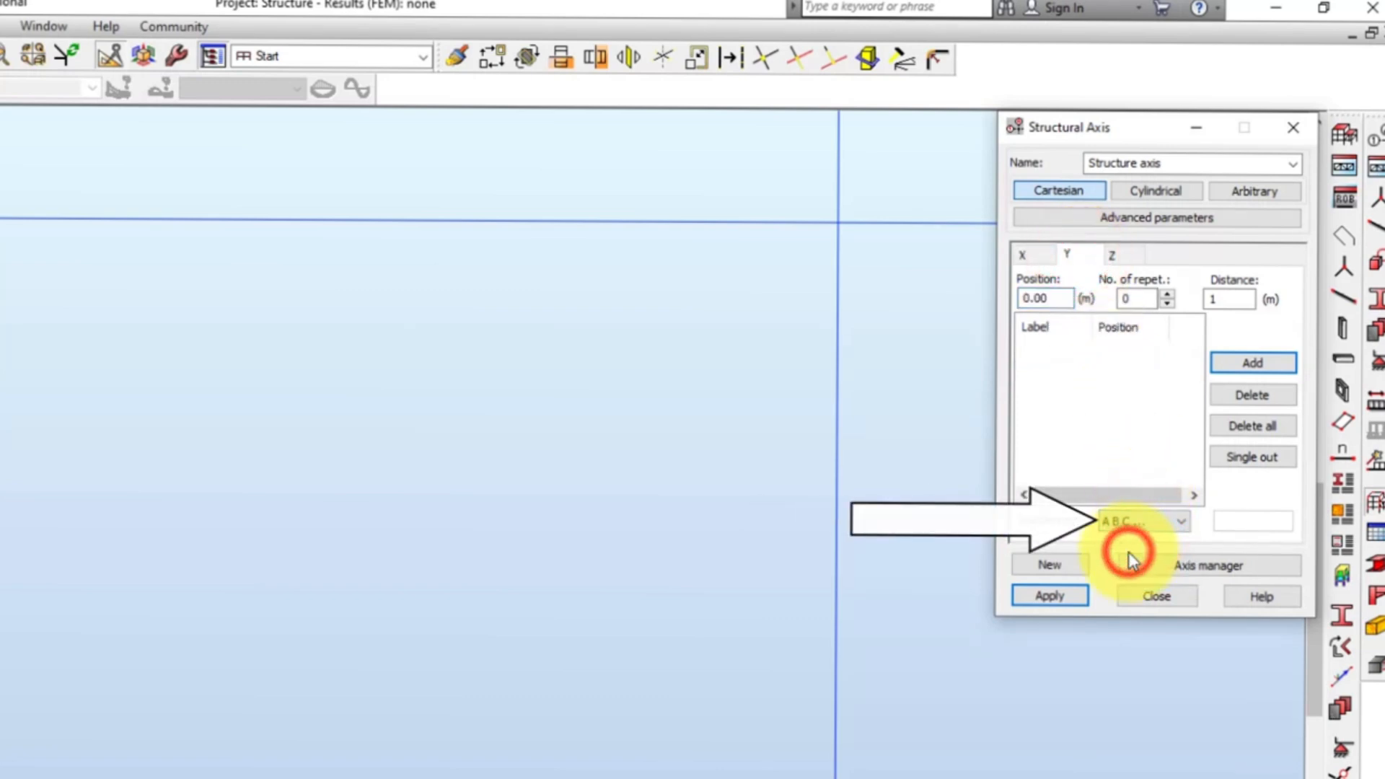
double_click(1135, 300)
type("5")
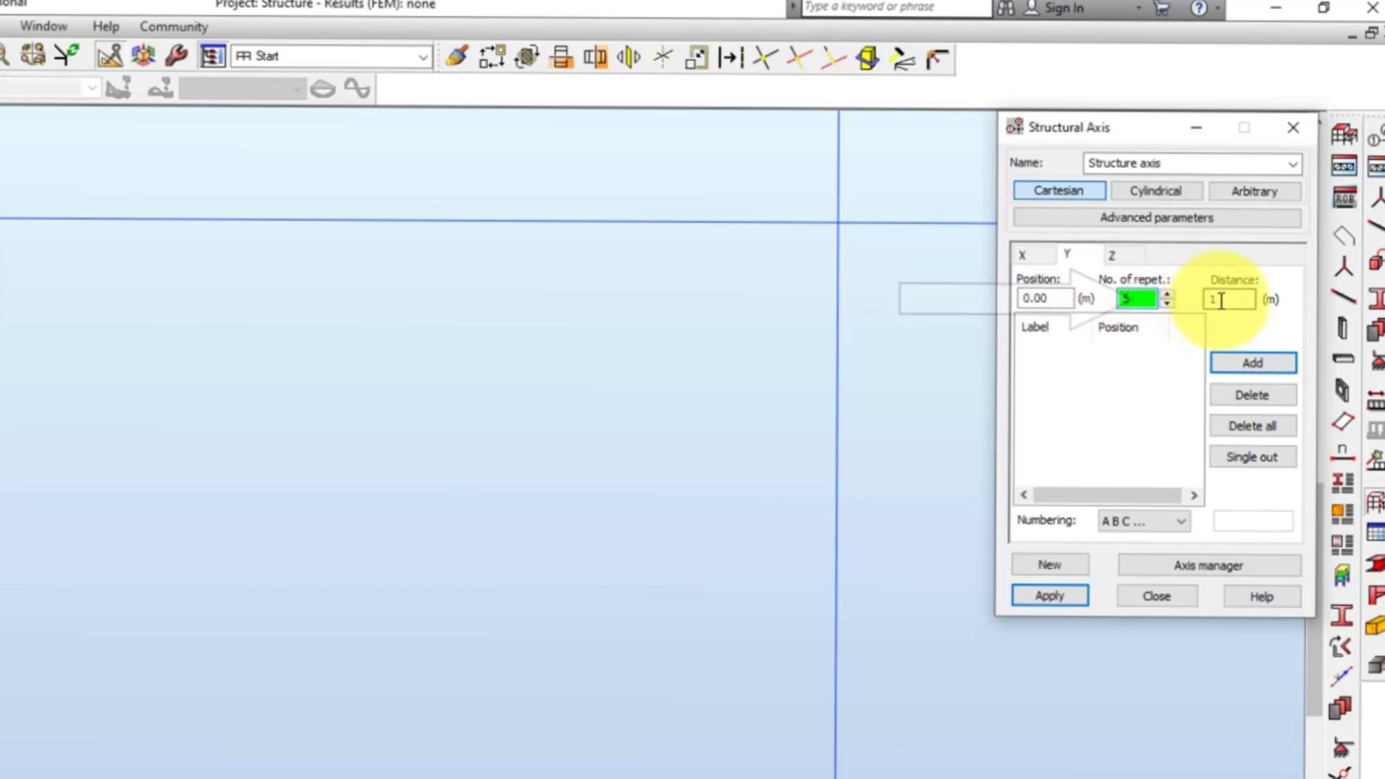
double_click(1221, 300)
type("9")
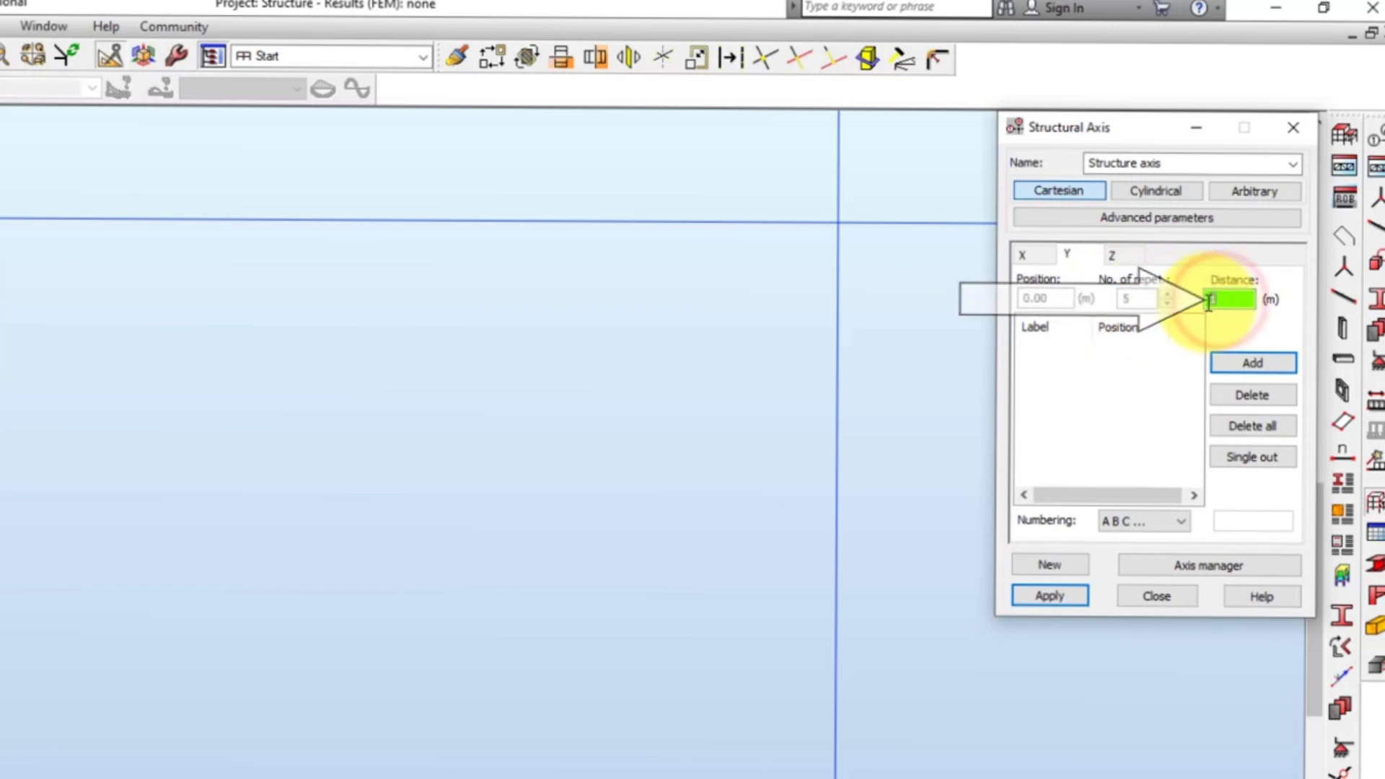
left_click(1255, 365)
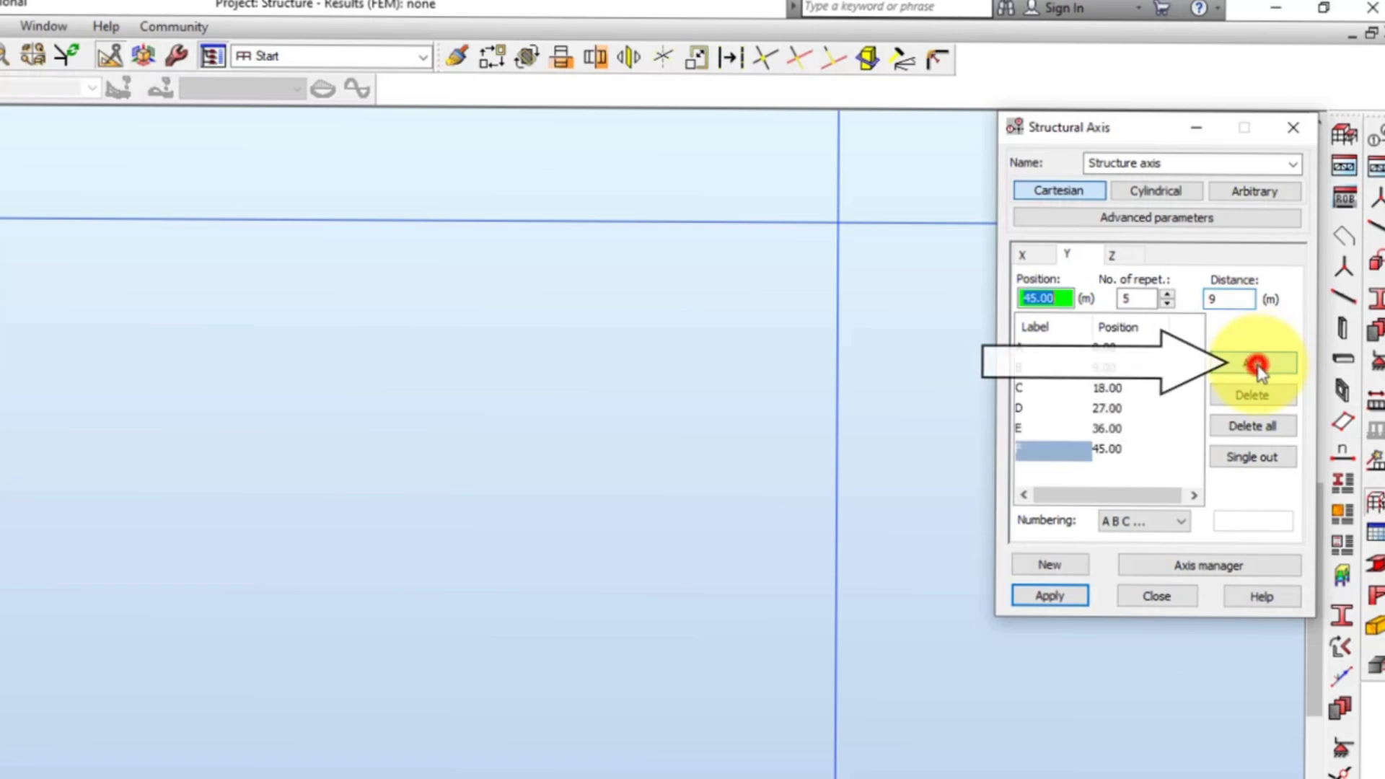
Add Z axes at 0, 6.25 and 7.5 m with Value numbering, and apply the structural axes.
left_click(1127, 259)
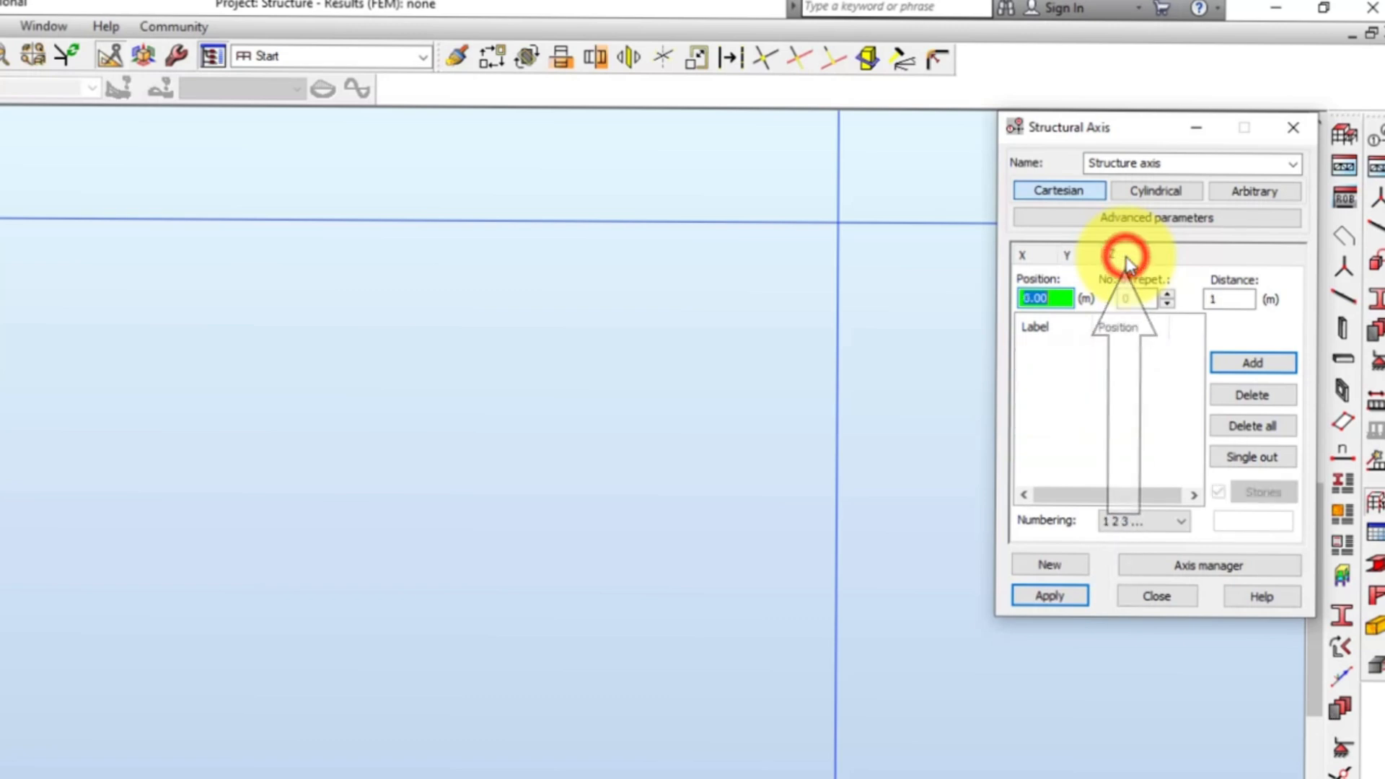
left_click(1145, 520)
left_click(1143, 549)
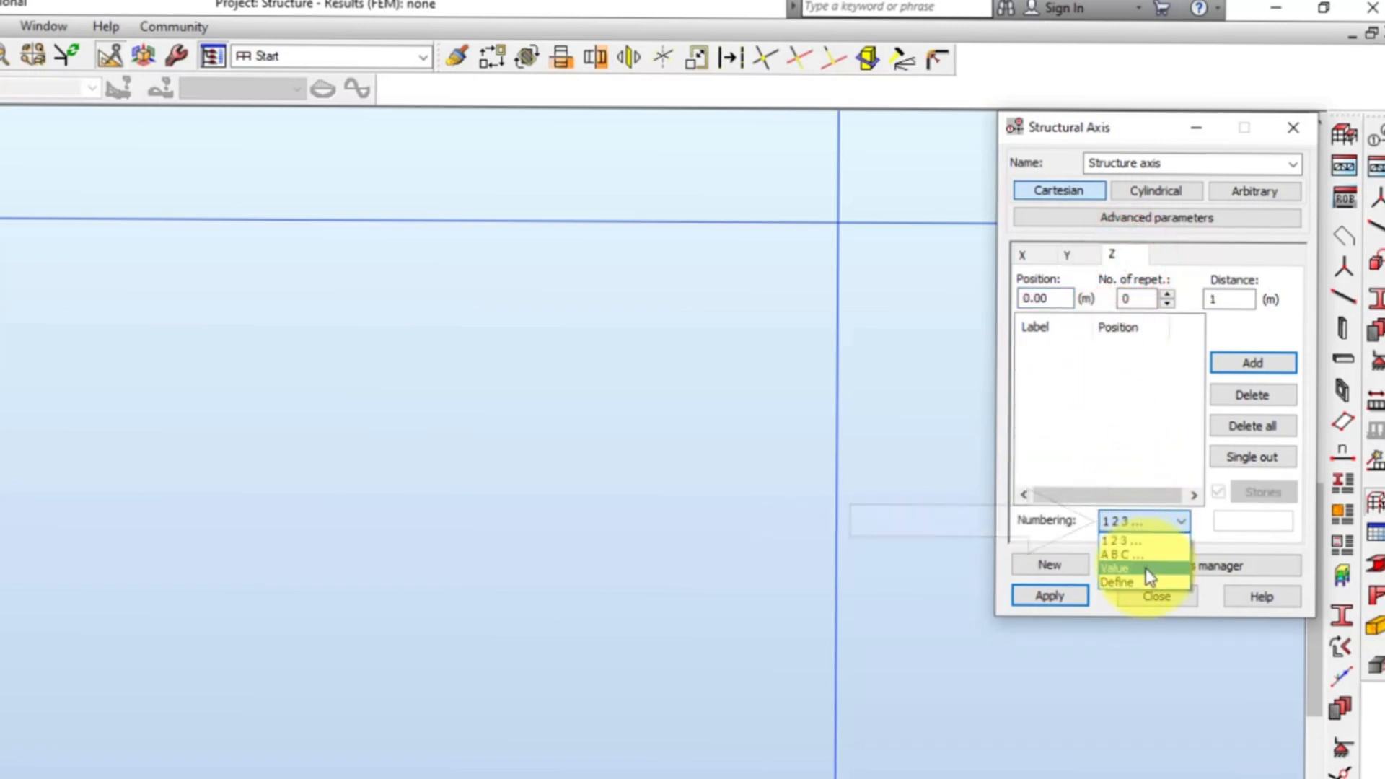
left_click(1236, 371)
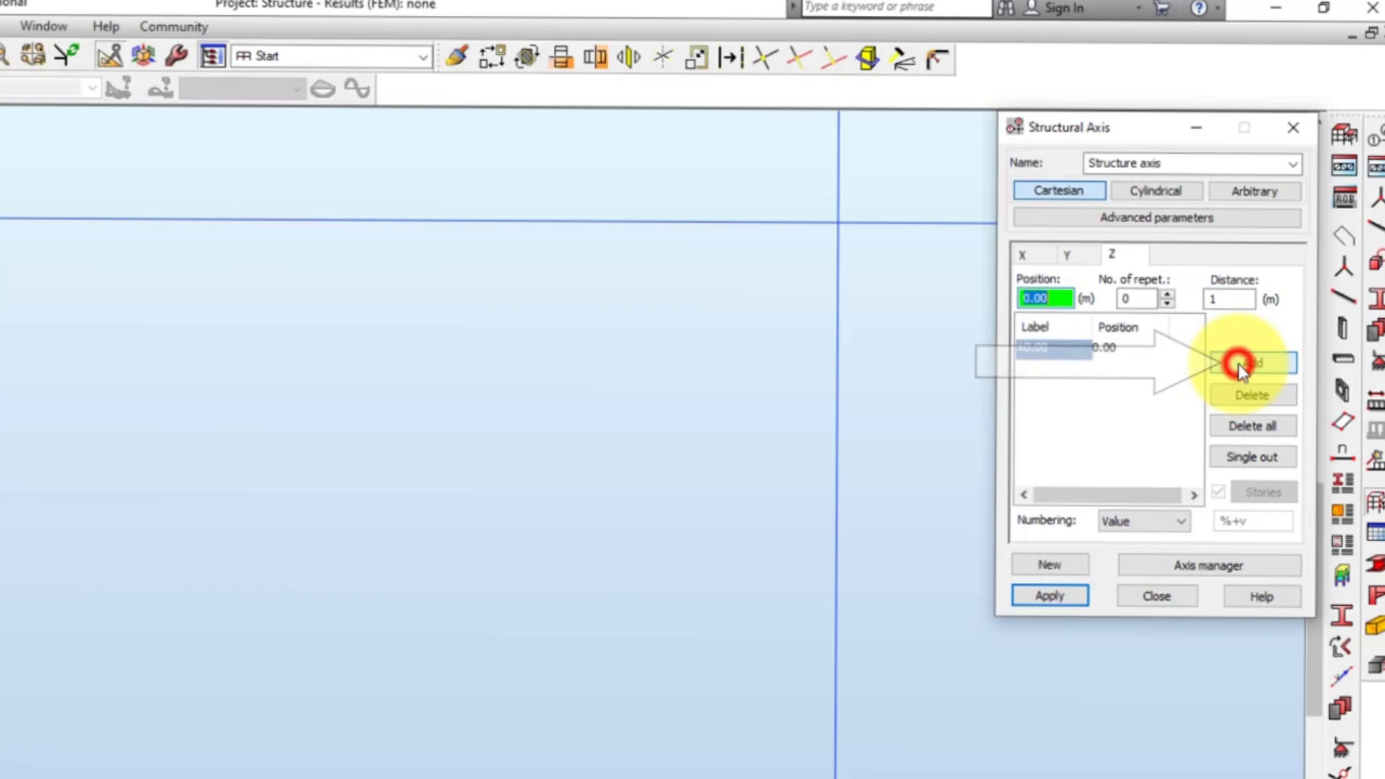
type("6.")
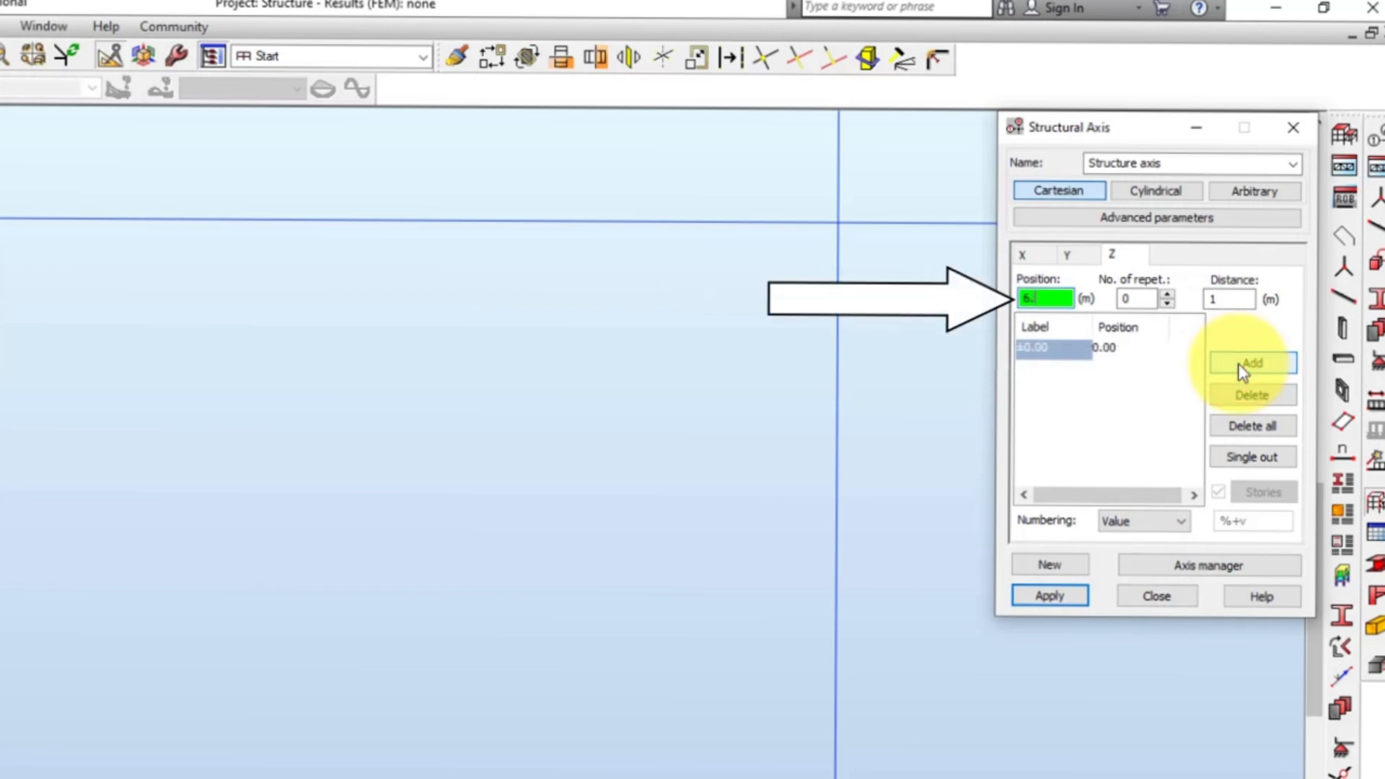
type("25")
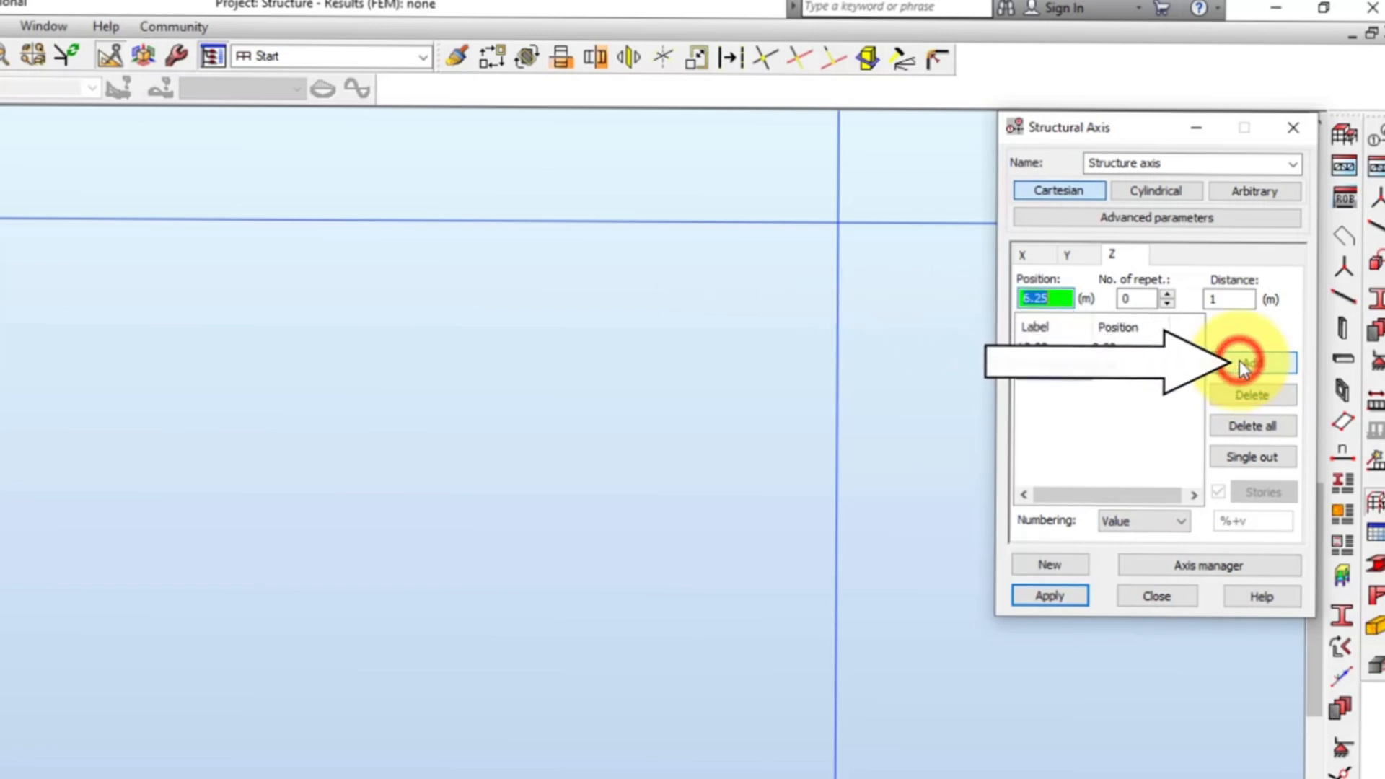
left_click(1239, 361)
type("7.5")
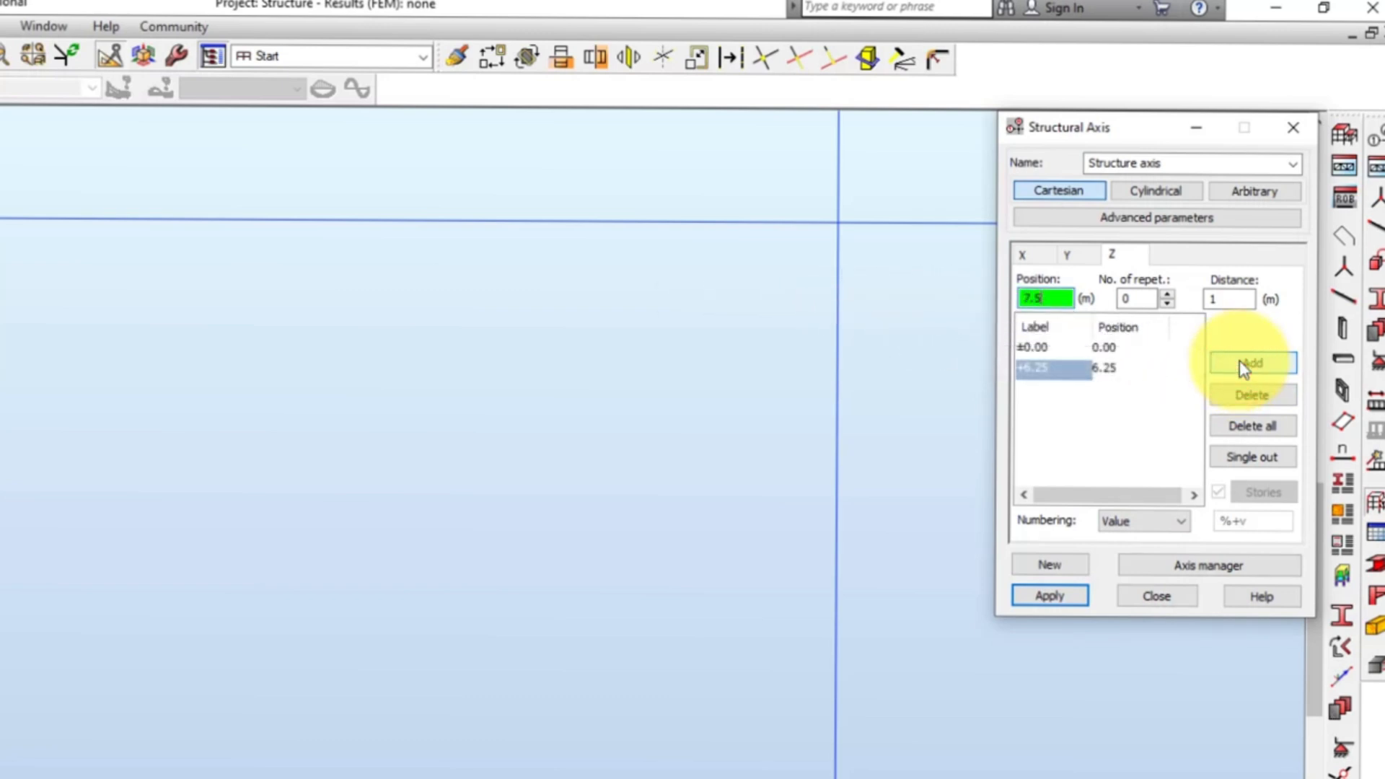
left_click(1240, 360)
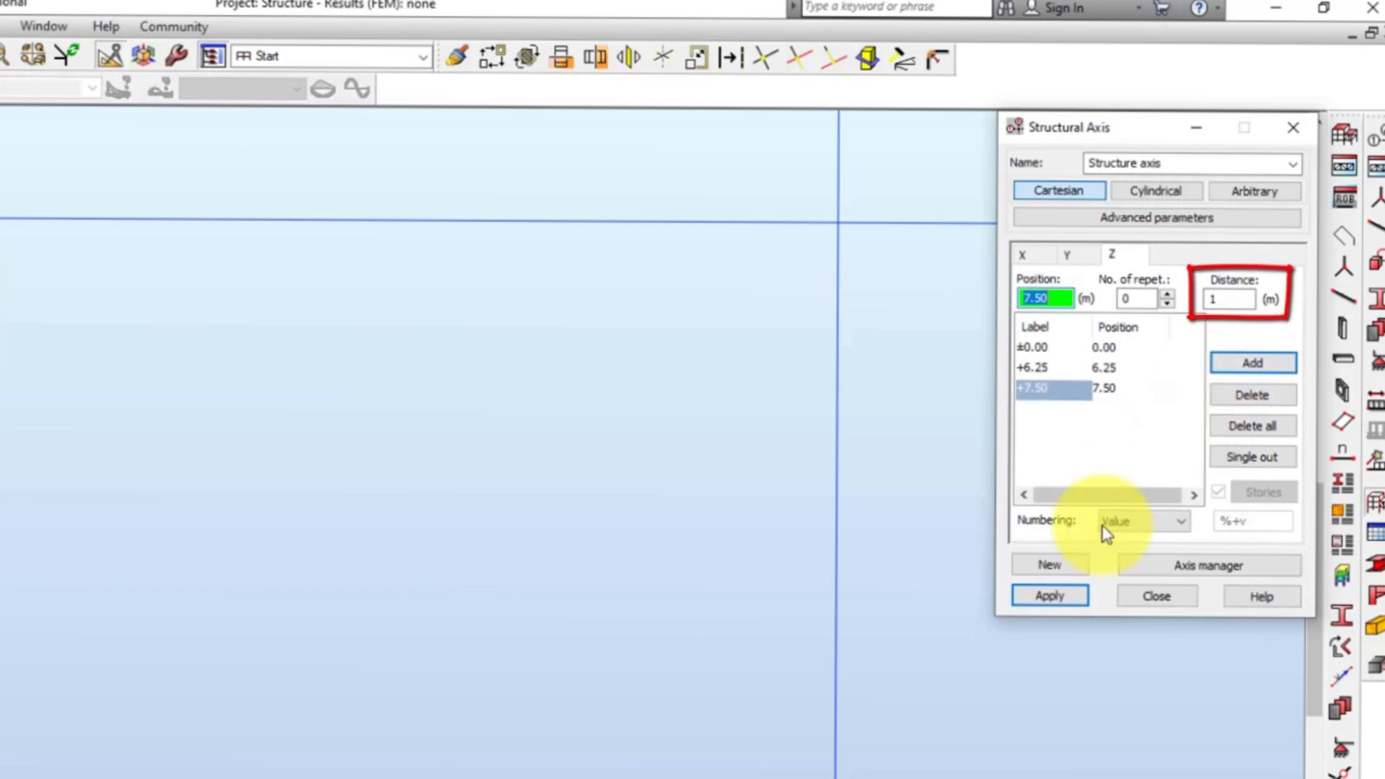
left_click(1066, 599)
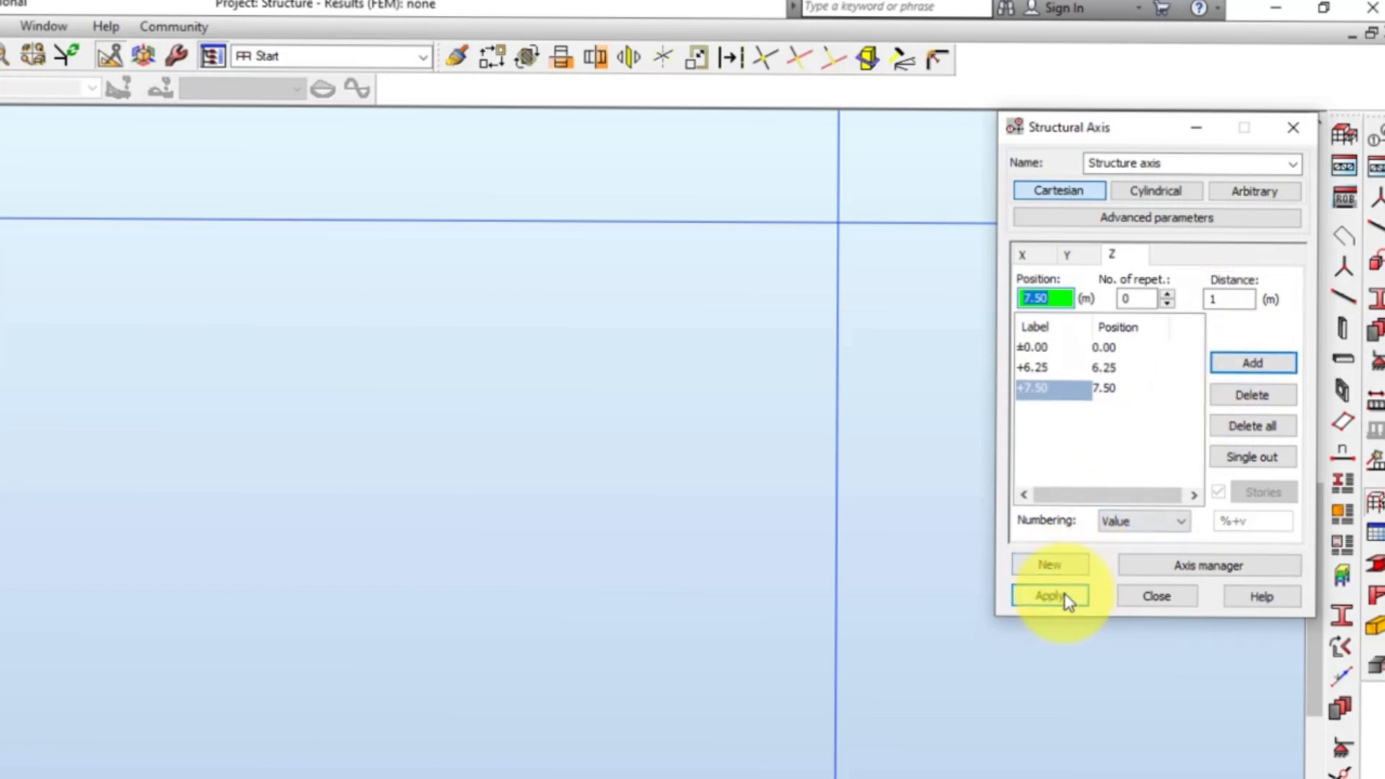
left_click(1066, 597)
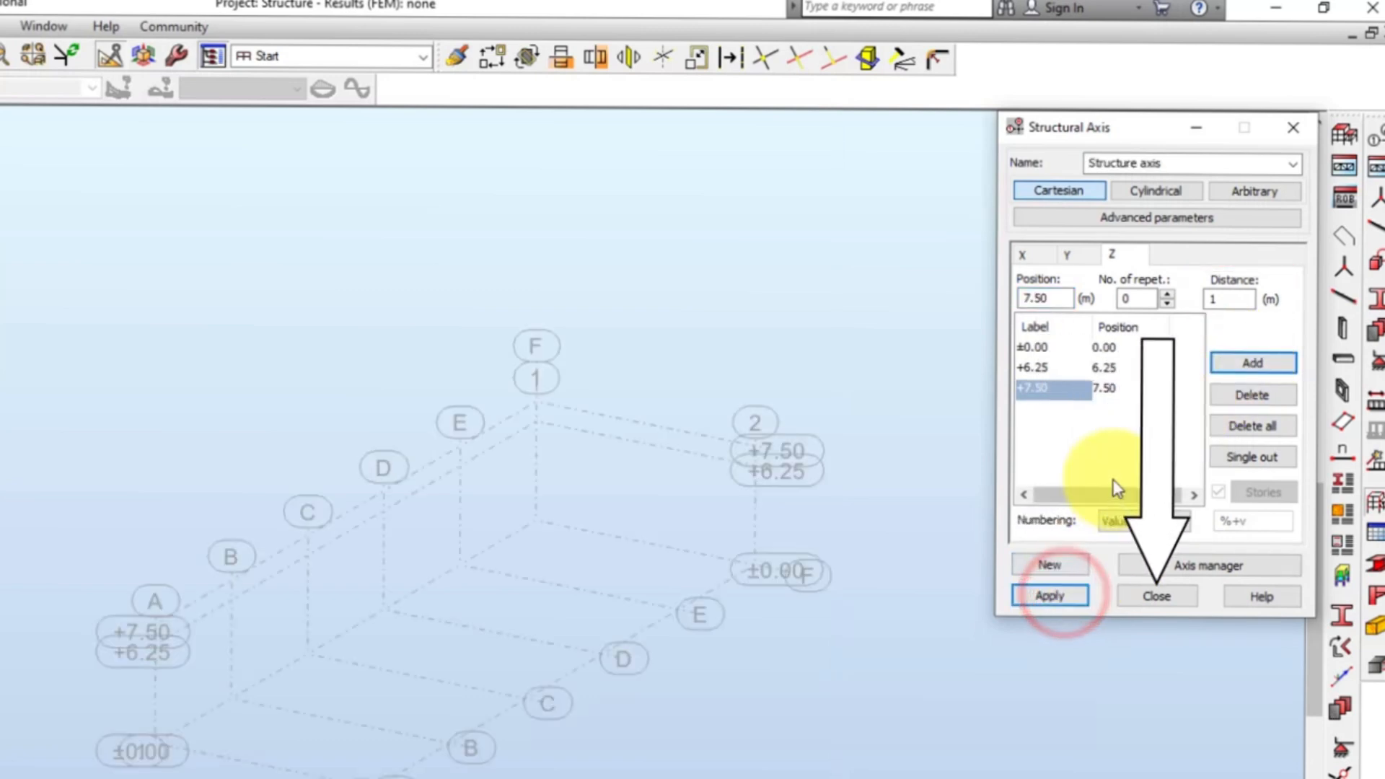
left_click(1156, 596)
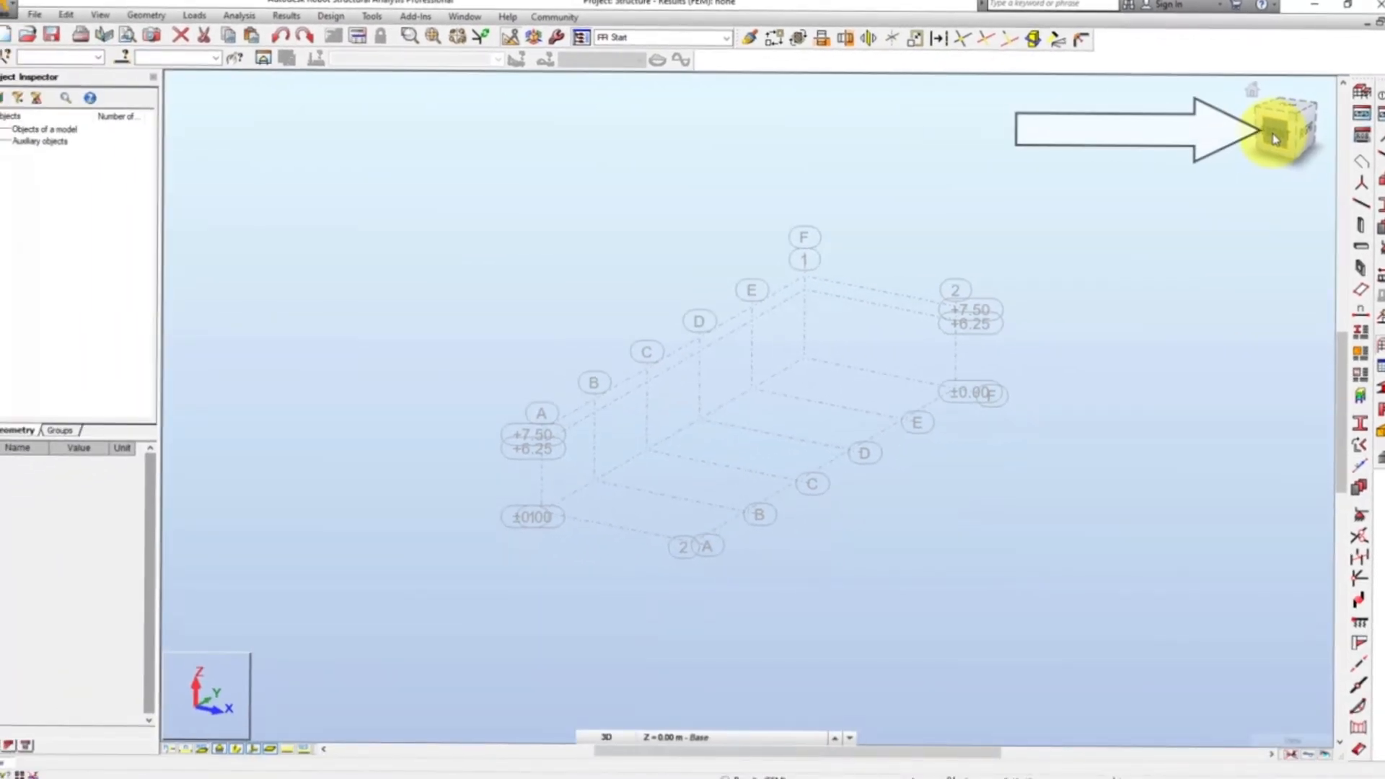
Show the axis grid from the front and project it onto the ZX plane at structure axis A.
left_click(1273, 137)
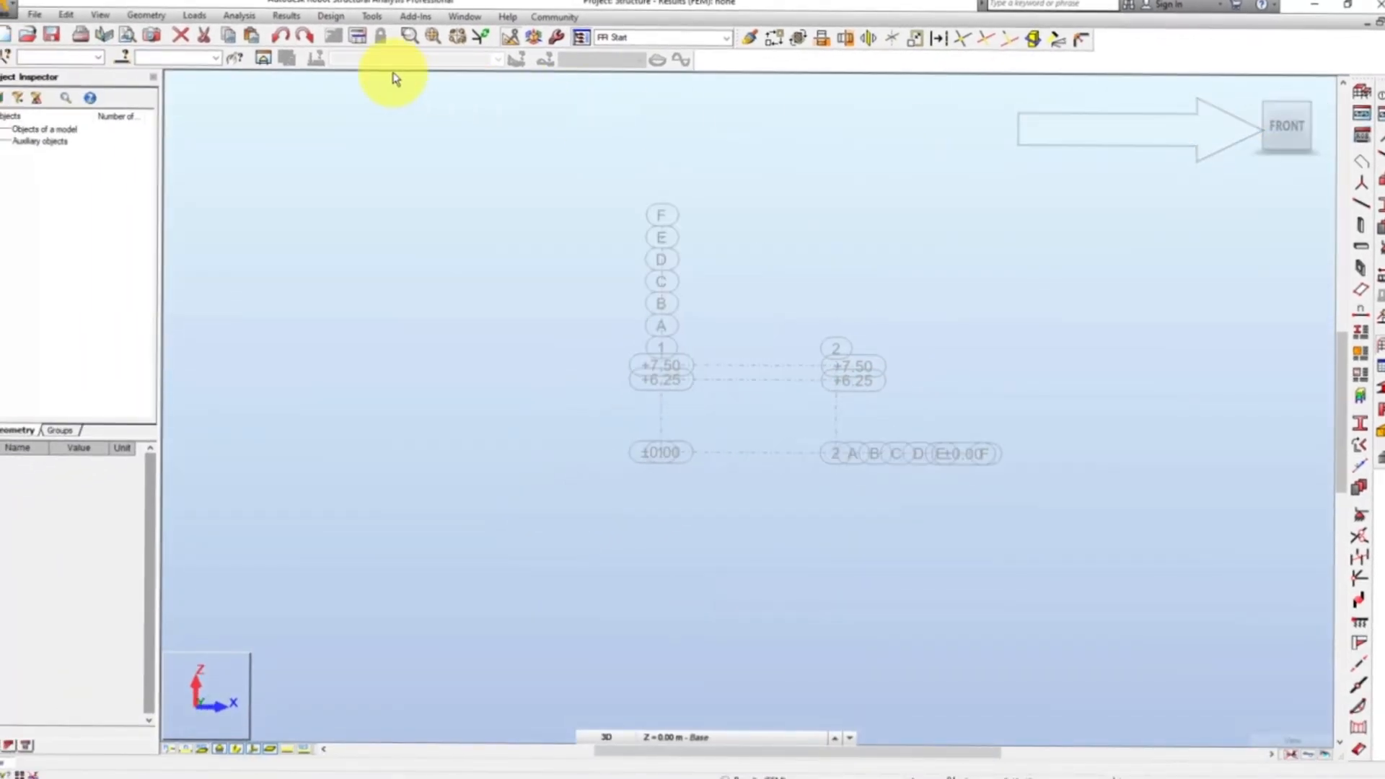
left_click(92, 17)
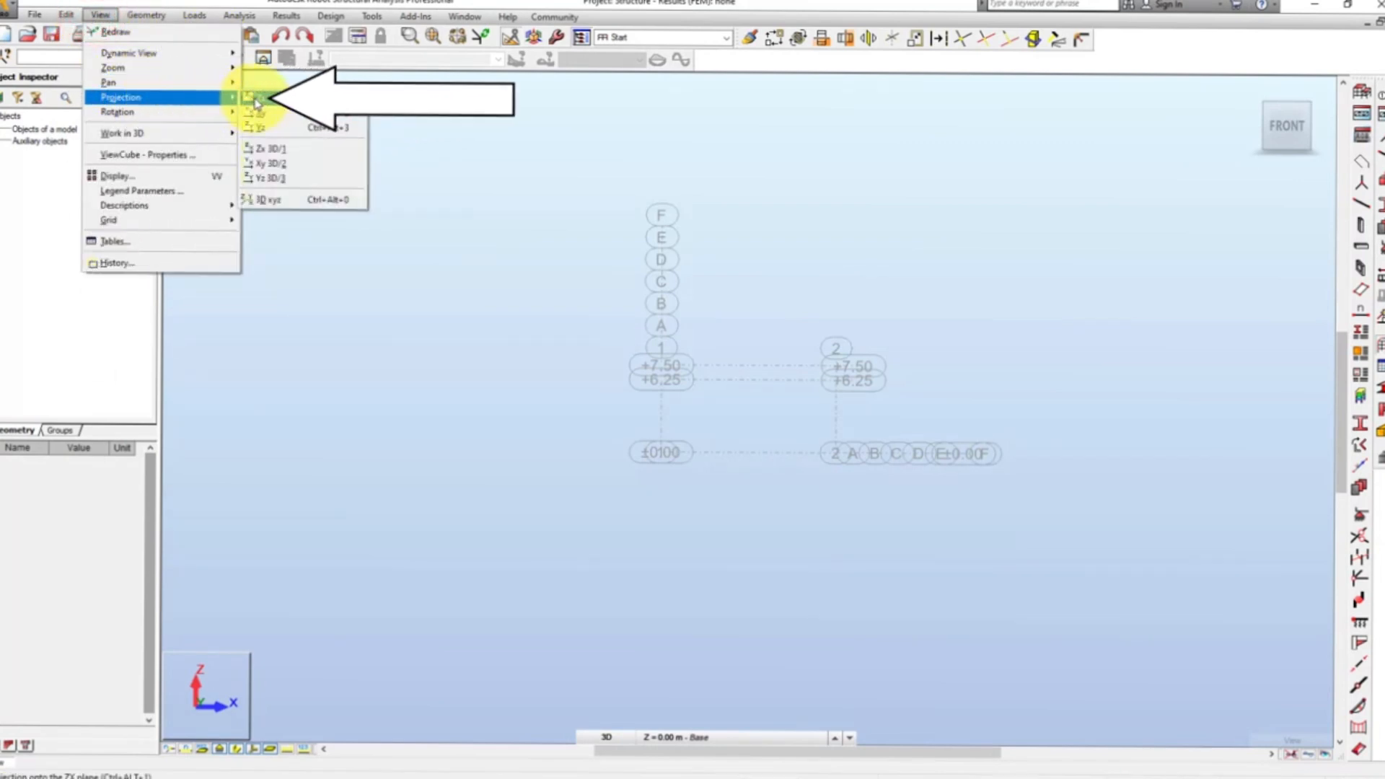
left_click(256, 99)
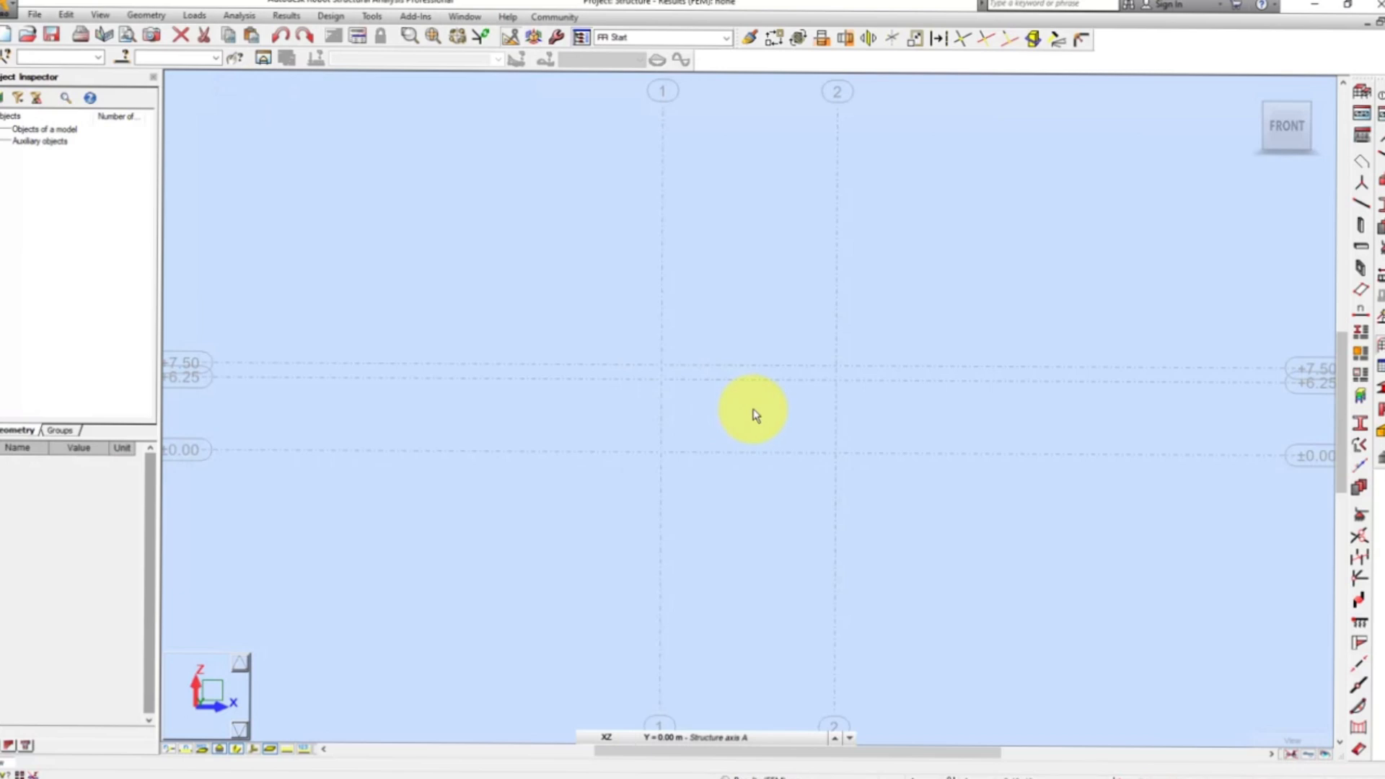
scroll(784, 420, "up", 5)
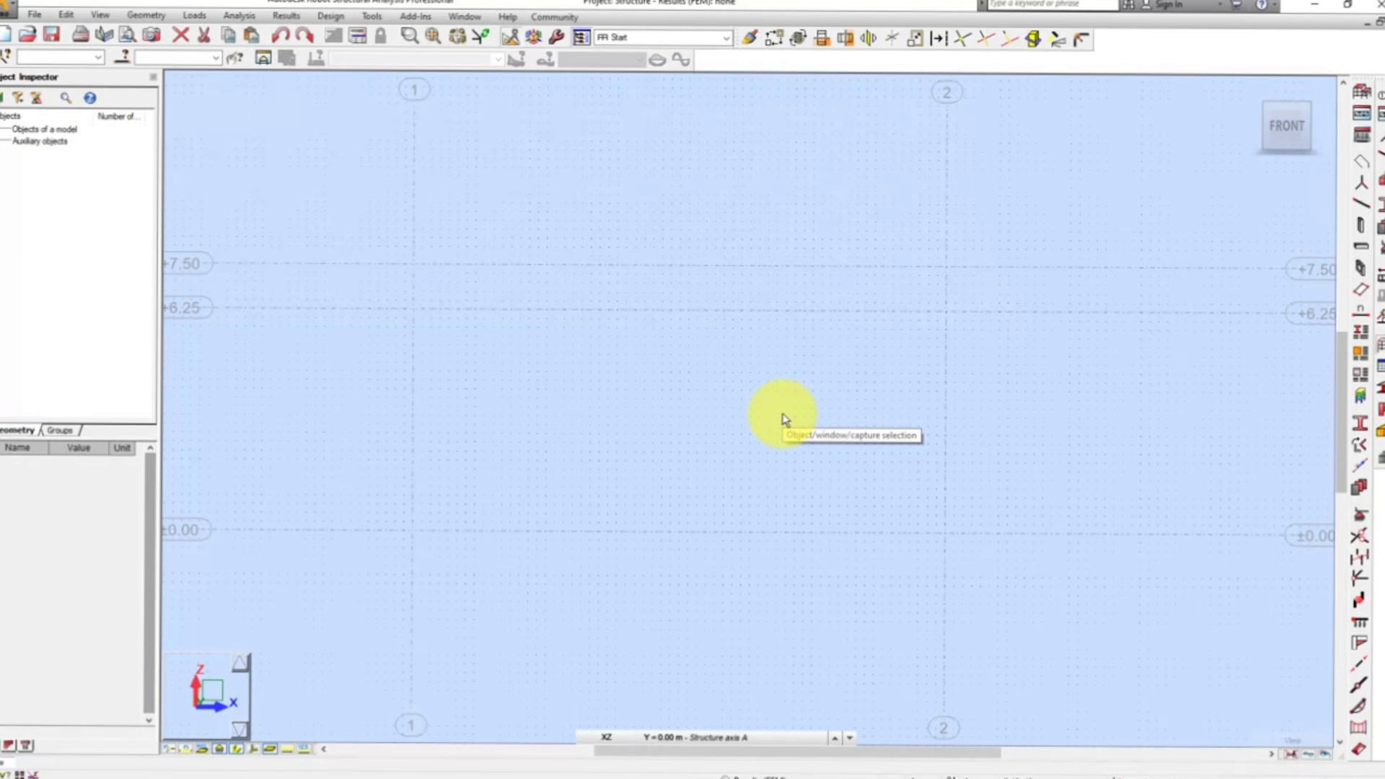
Start defining a new bar section and set its section type to Steel.
left_click(148, 15)
left_click(196, 212)
left_click(306, 215)
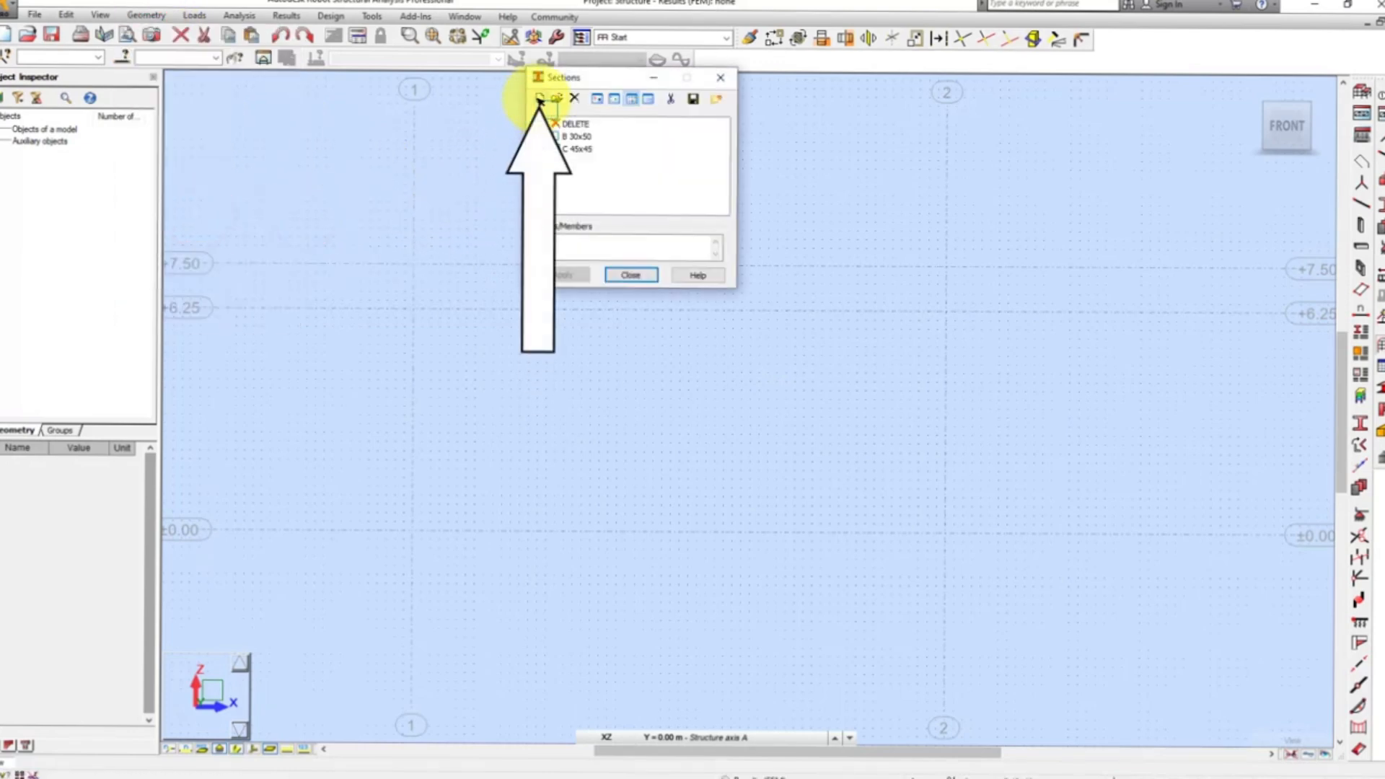
left_click(537, 99)
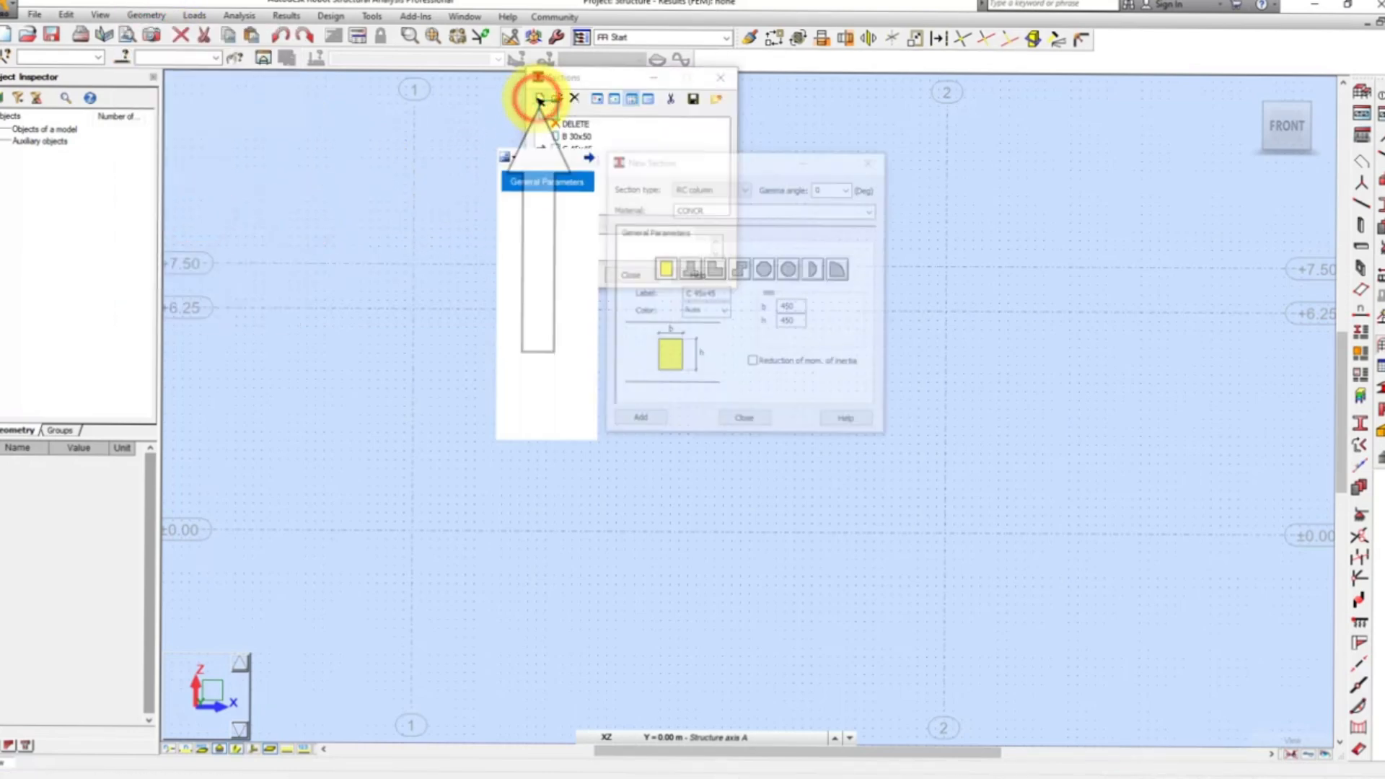
left_click(696, 186)
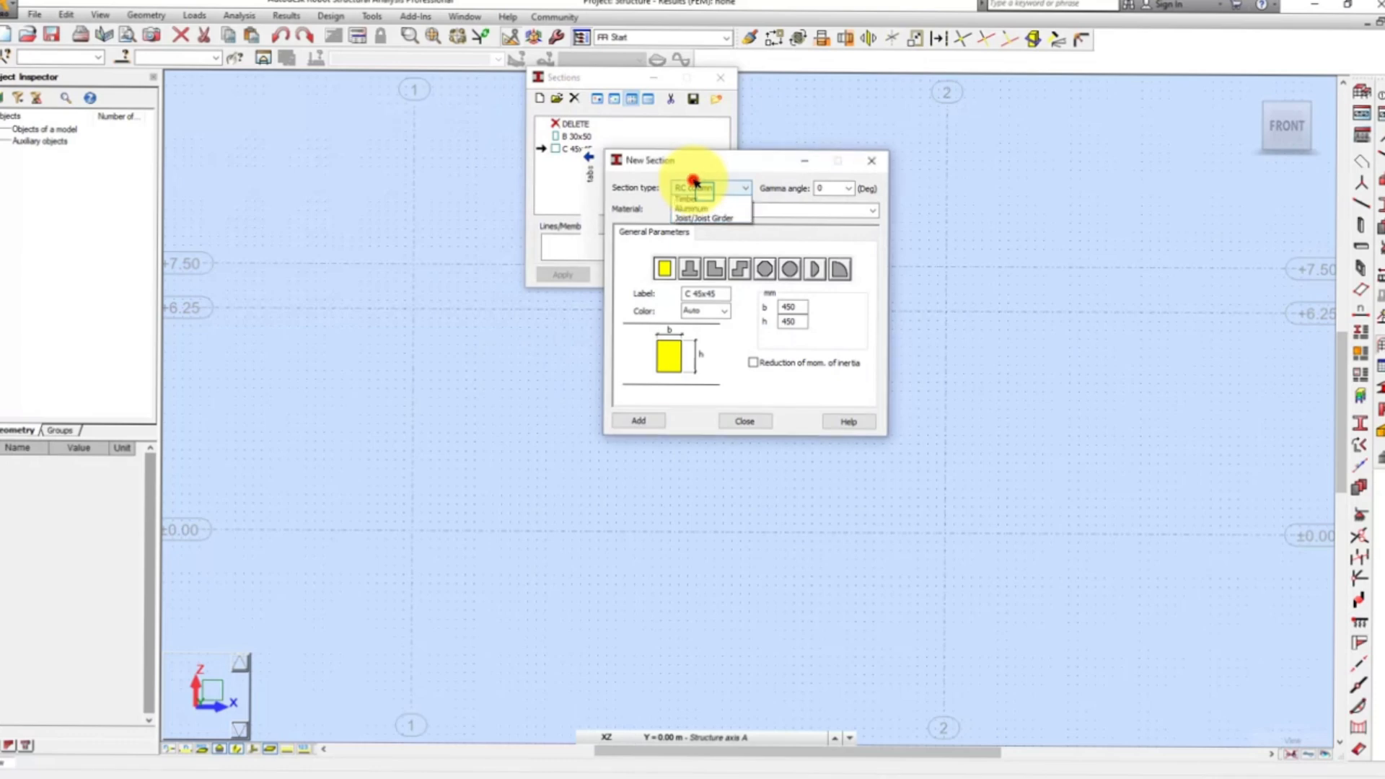
left_click(704, 199)
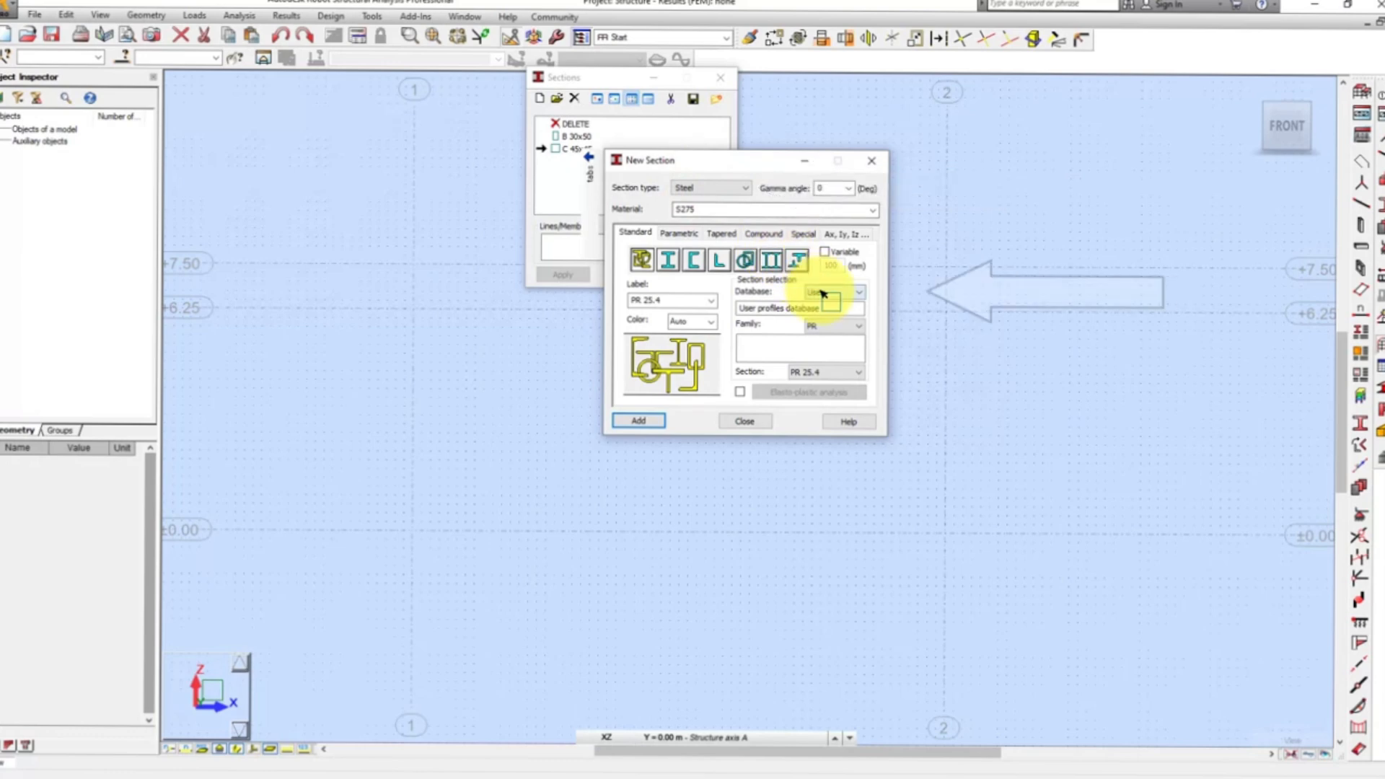
Add the UC 305x305x97 section from the UC family of the UK sections database.
left_click(822, 293)
left_click(819, 302)
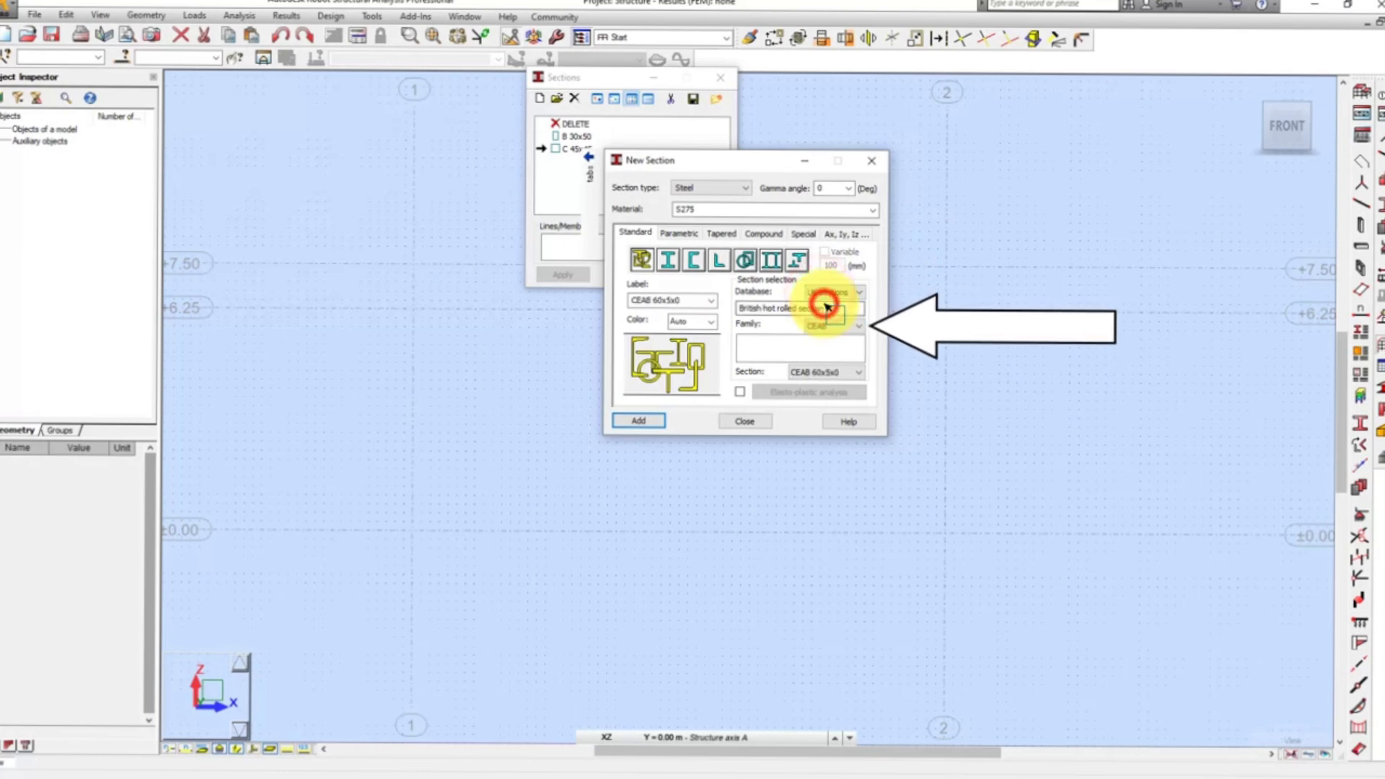
left_click(835, 327)
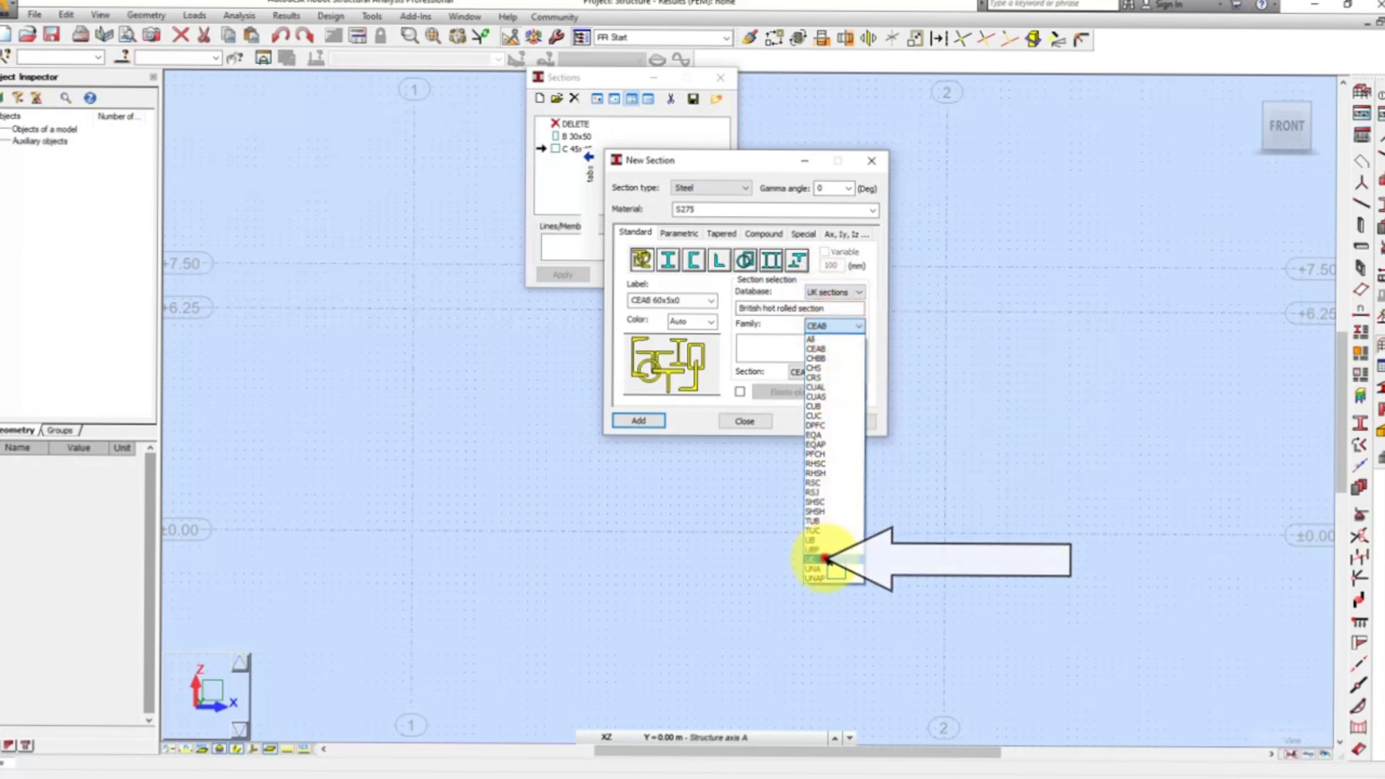
left_click(812, 559)
left_click(854, 374)
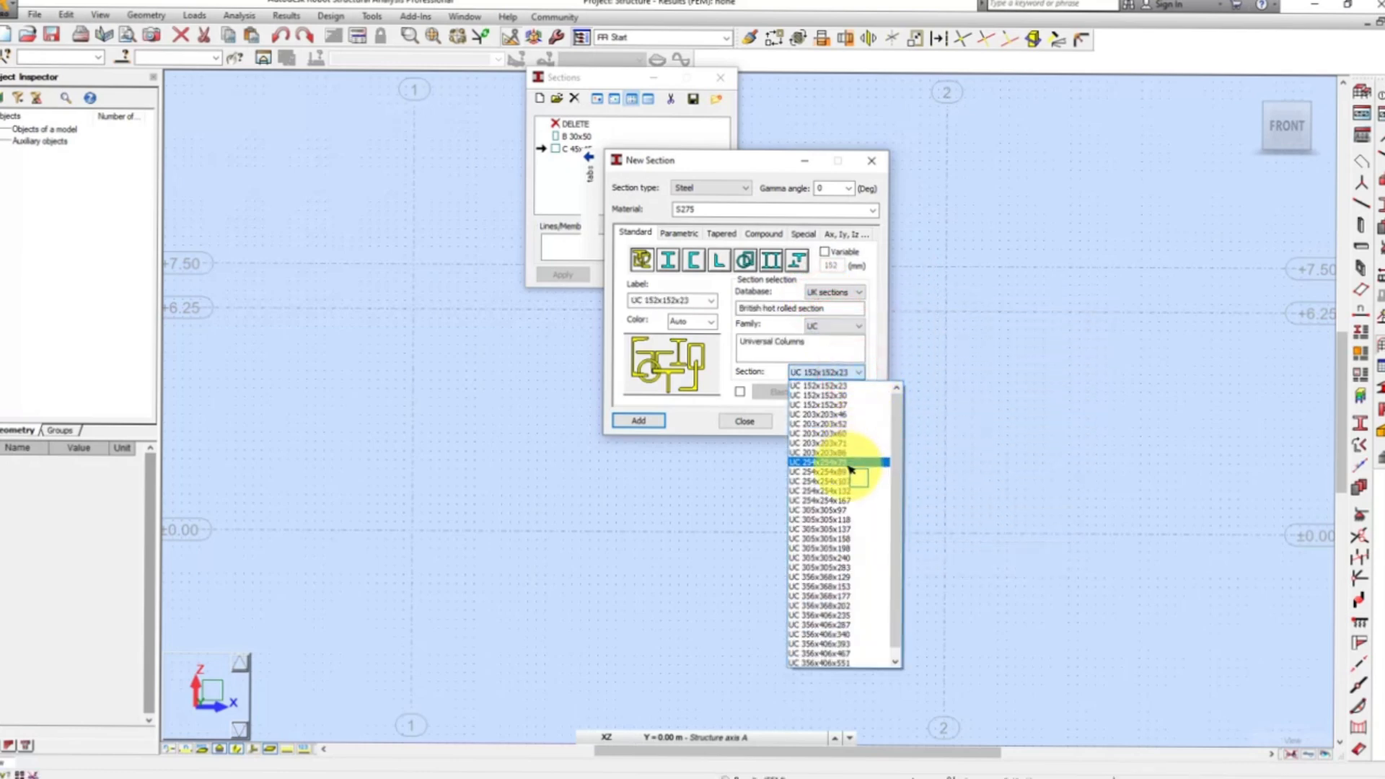
left_click(845, 511)
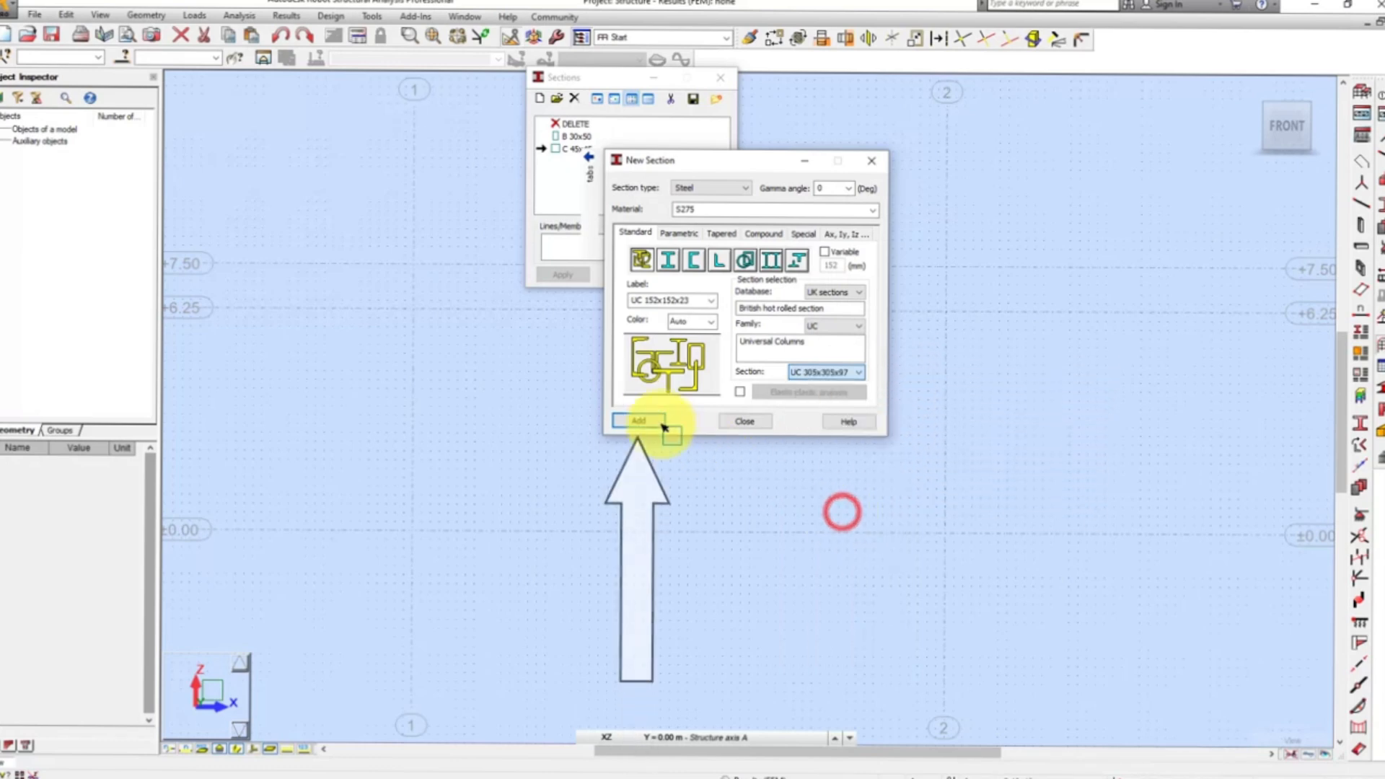
left_click(639, 421)
Add the UB 914x305x201 section from the UB family of the UK sections database.
left_click(834, 330)
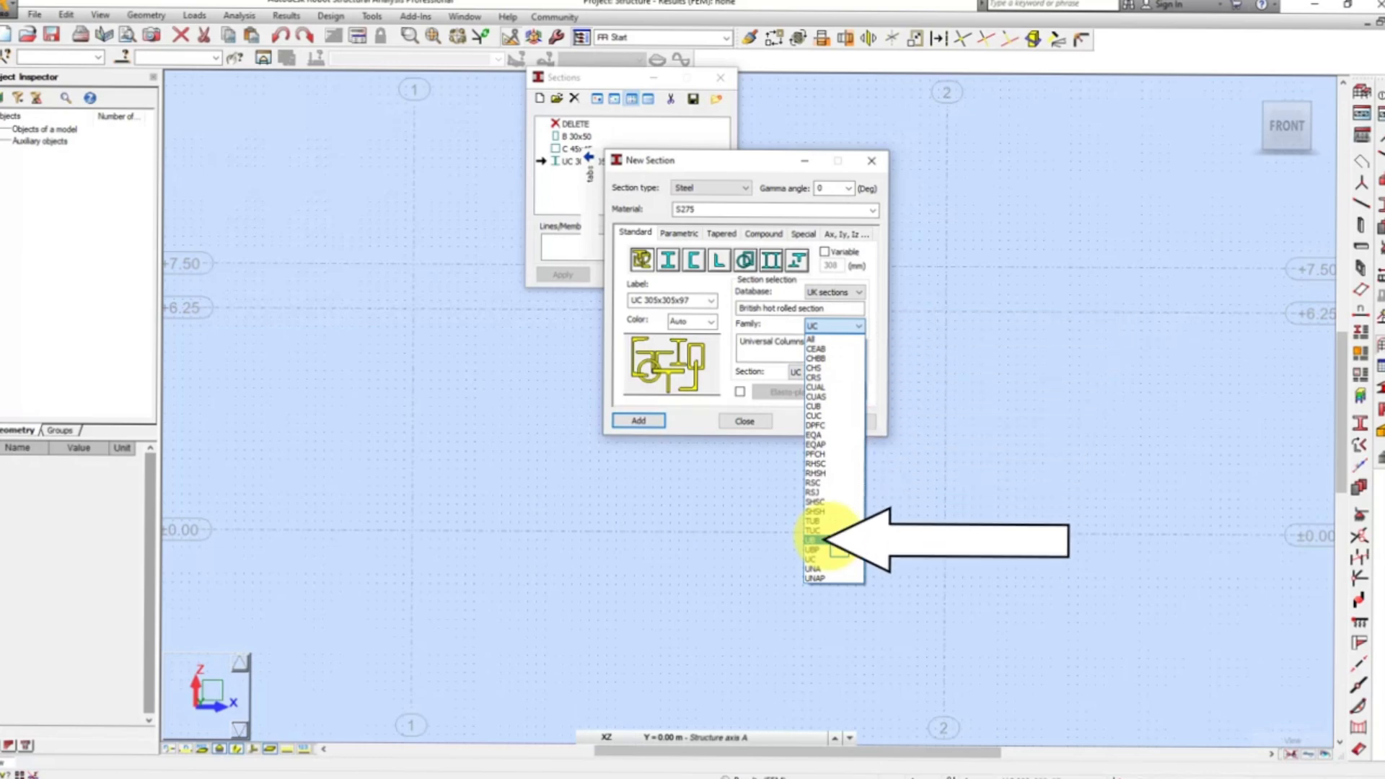
left_click(813, 540)
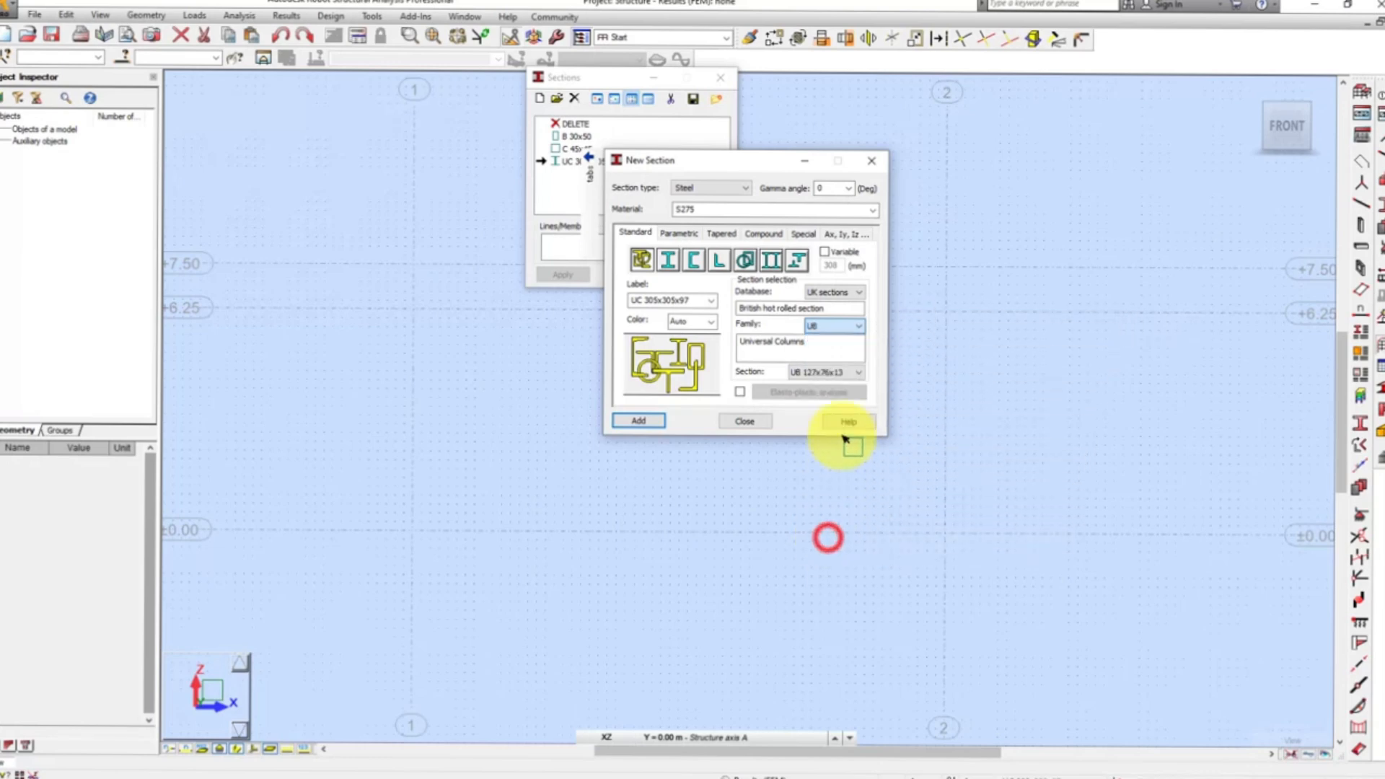
left_click(843, 371)
left_click_drag(892, 425, 888, 596)
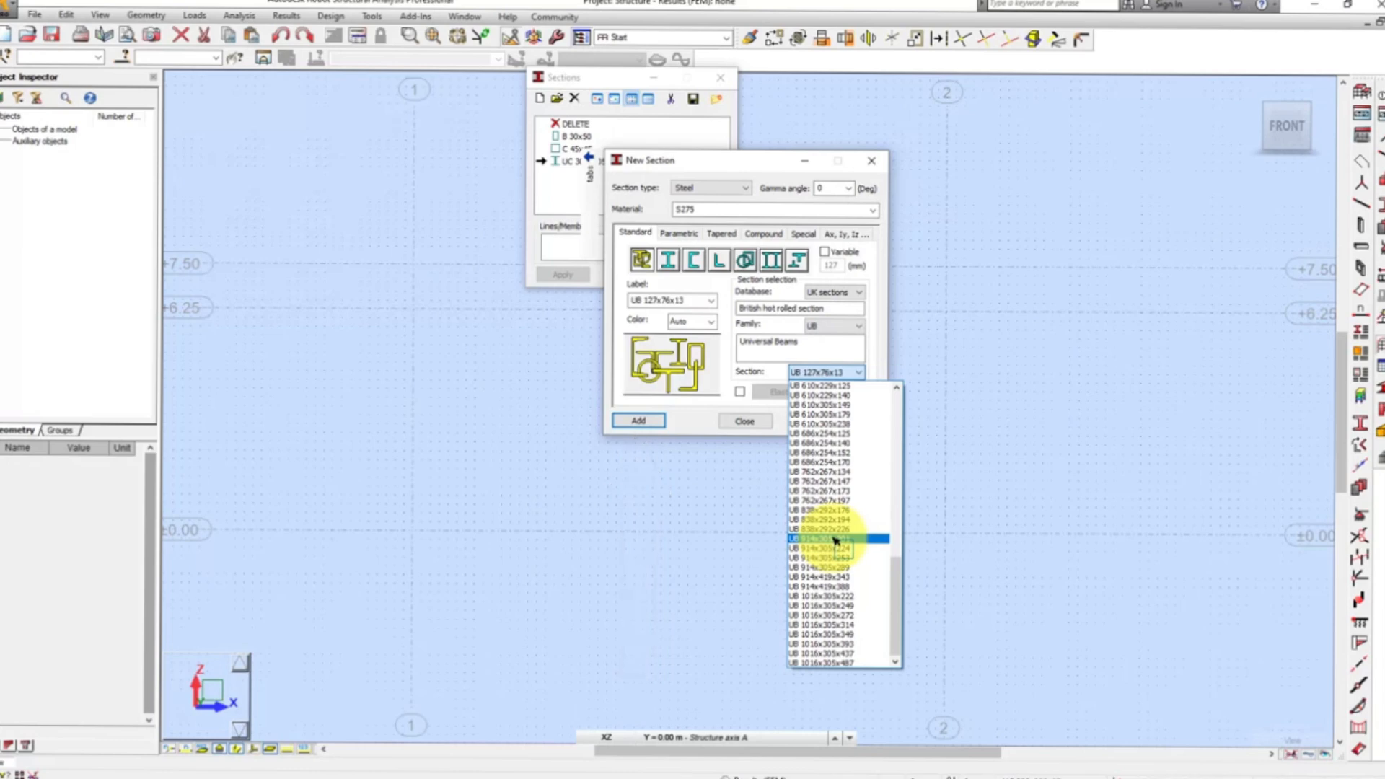
left_click(833, 539)
left_click(652, 422)
Add the RSC 152x76 channel section from the RSC family.
left_click(833, 326)
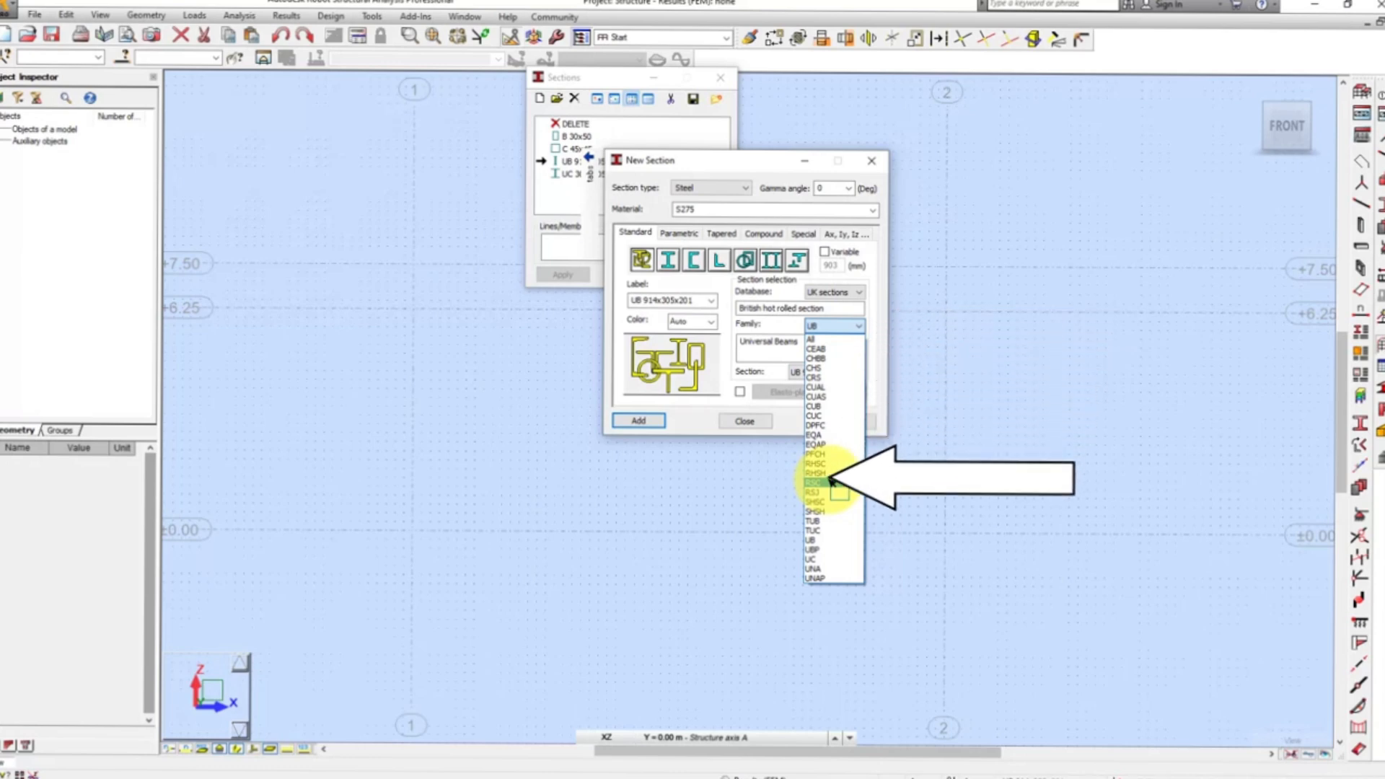
left_click(830, 482)
left_click(837, 372)
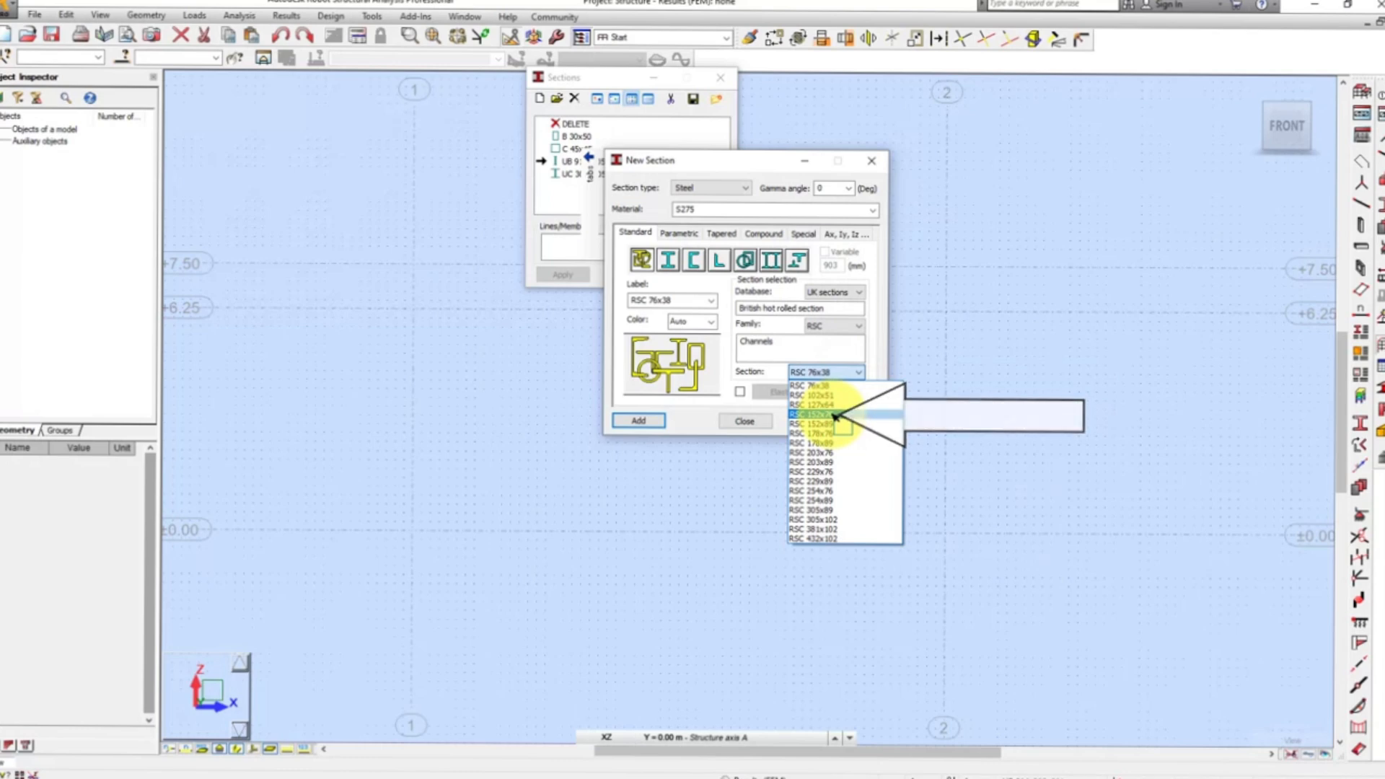
left_click(834, 416)
left_click(638, 421)
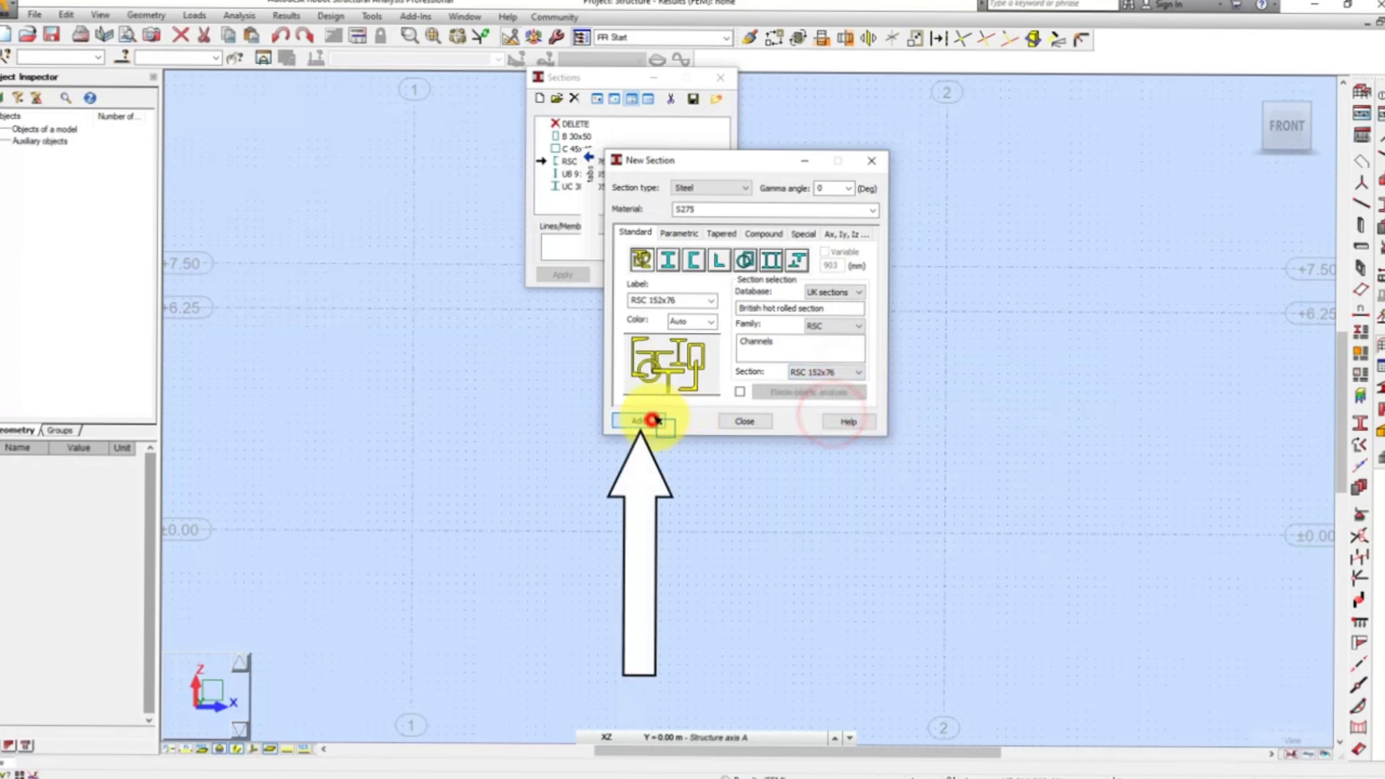
Add the CUB 305x102x23 castellated beam section from the CUB family.
left_click(835, 326)
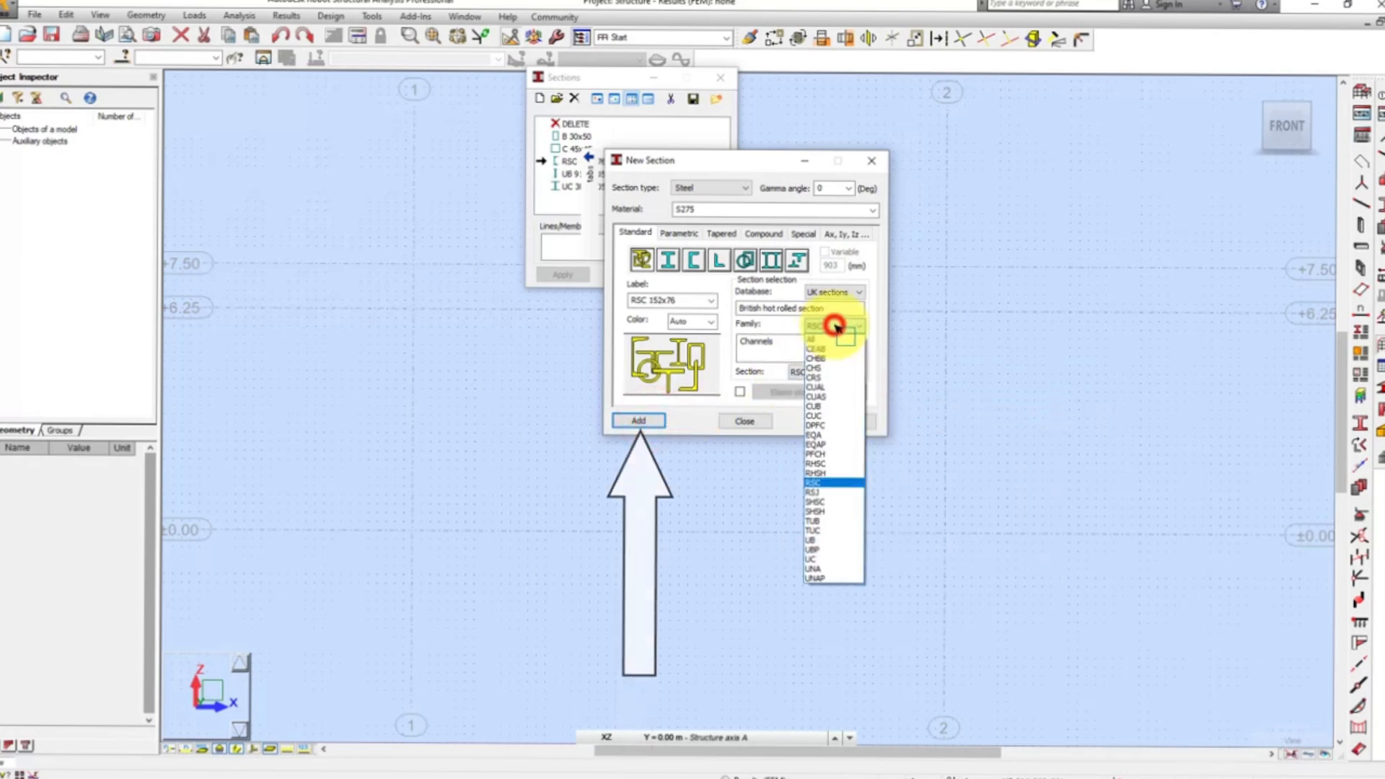
left_click(829, 408)
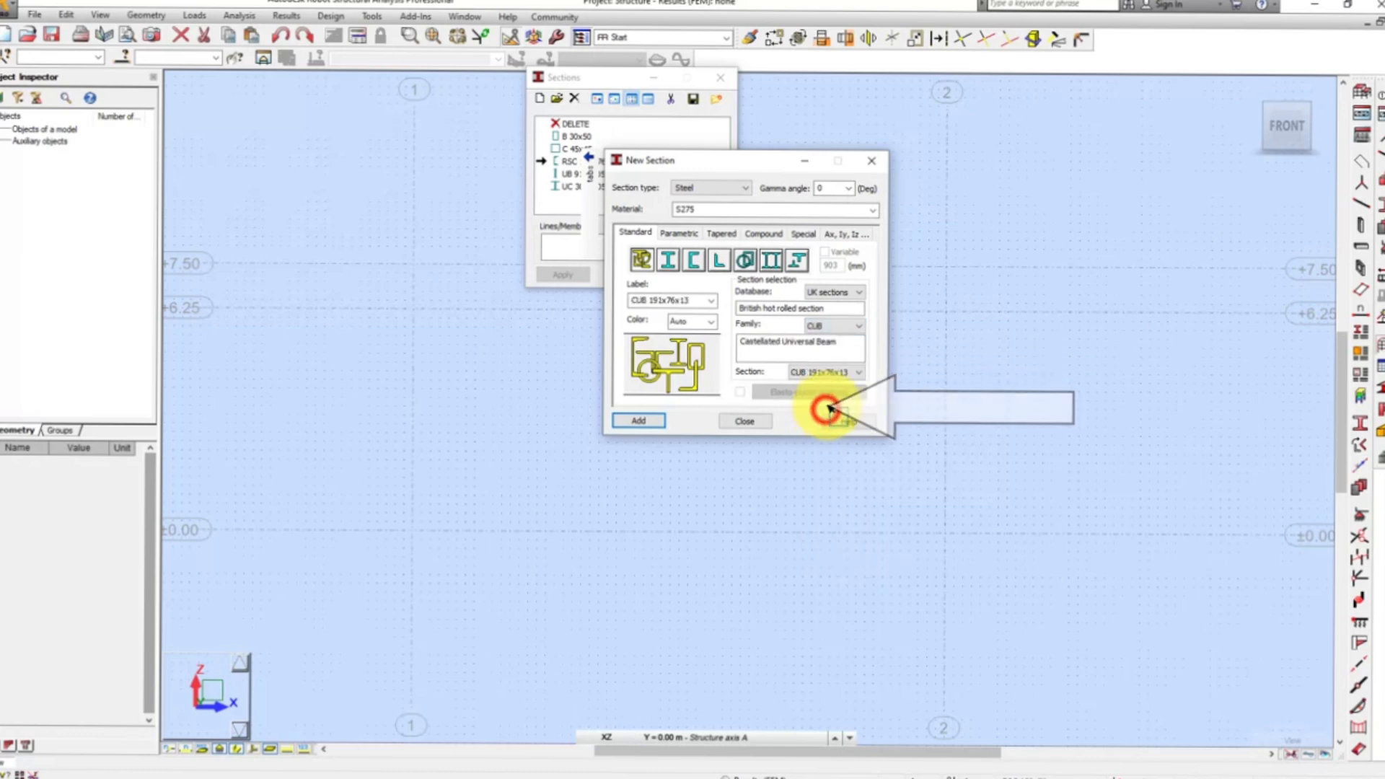
left_click(840, 372)
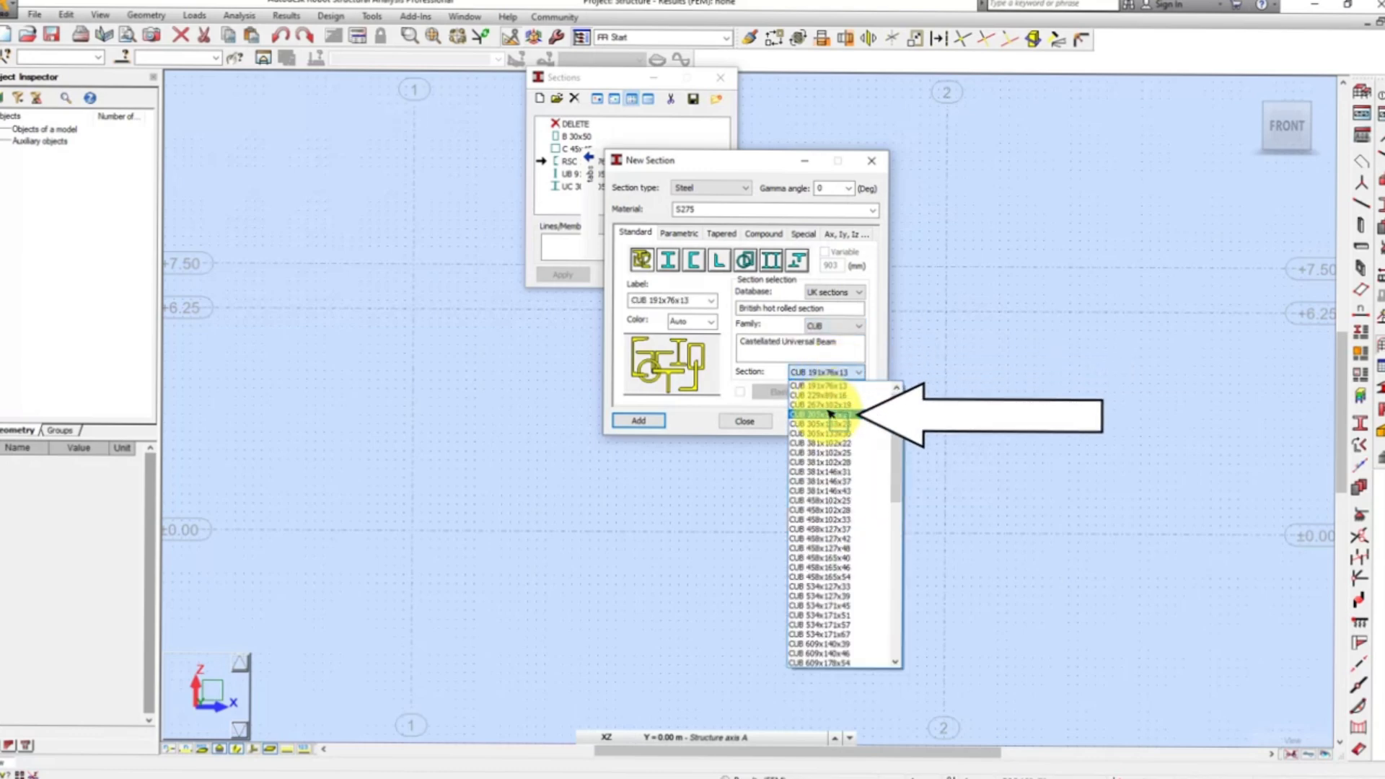
left_click(831, 413)
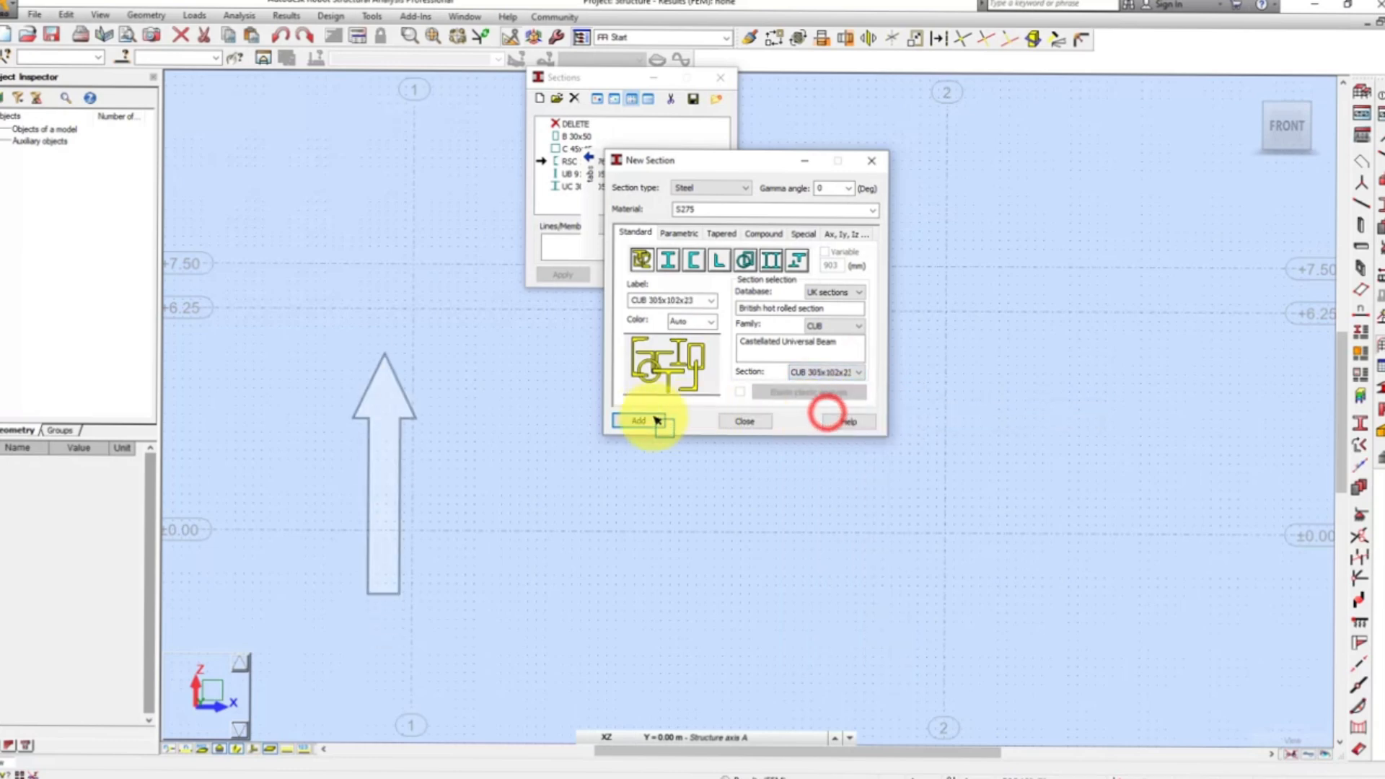
left_click(639, 421)
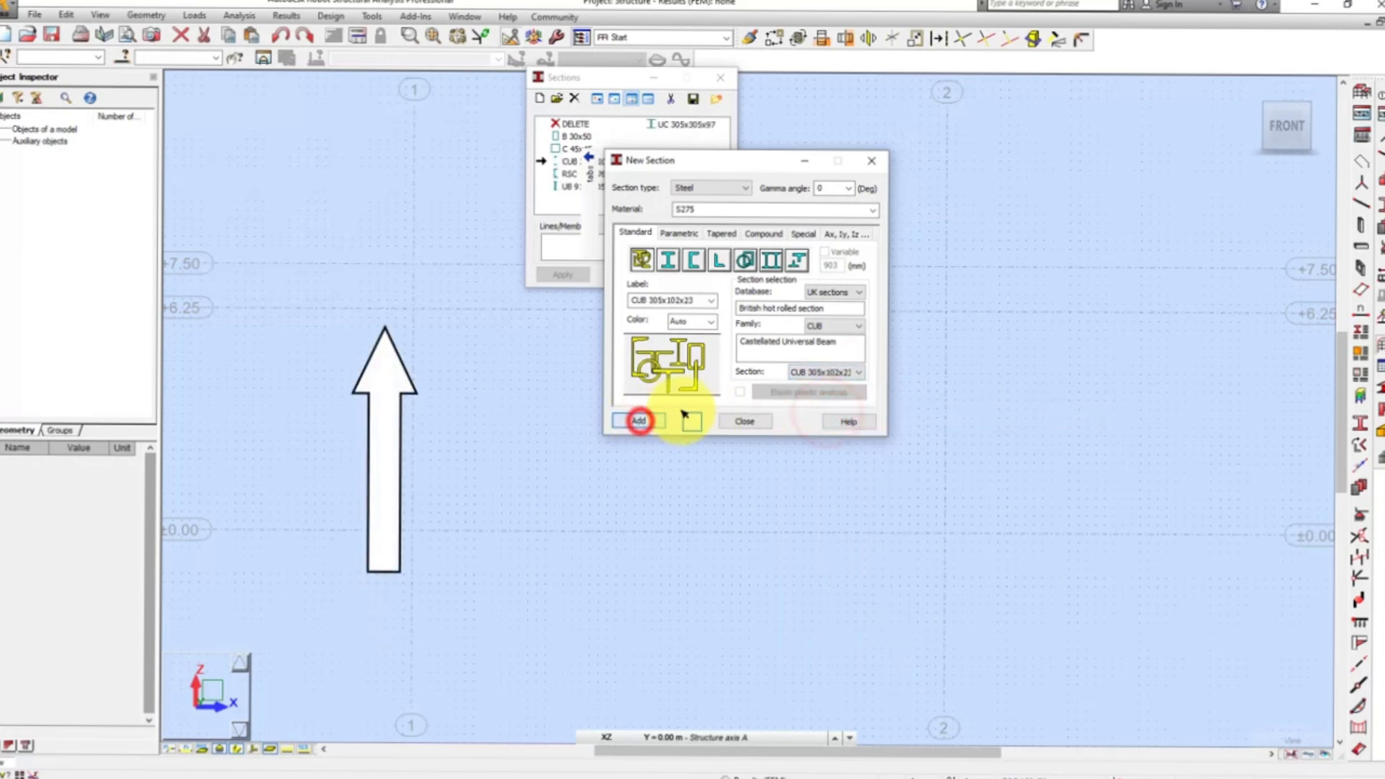
Add the PR 25.4 section from the User profiles database and finish defining sections.
left_click(838, 296)
left_click(824, 345)
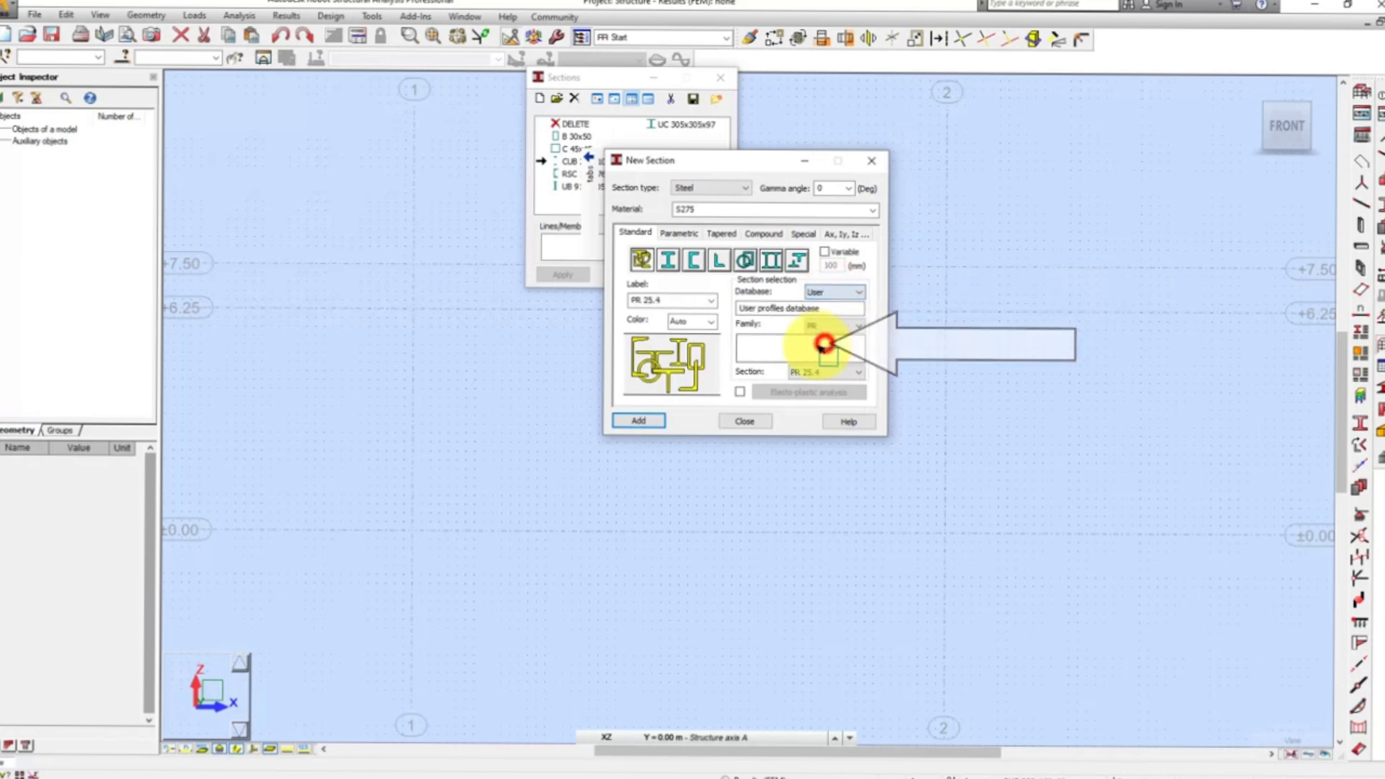
left_click(653, 419)
left_click(743, 421)
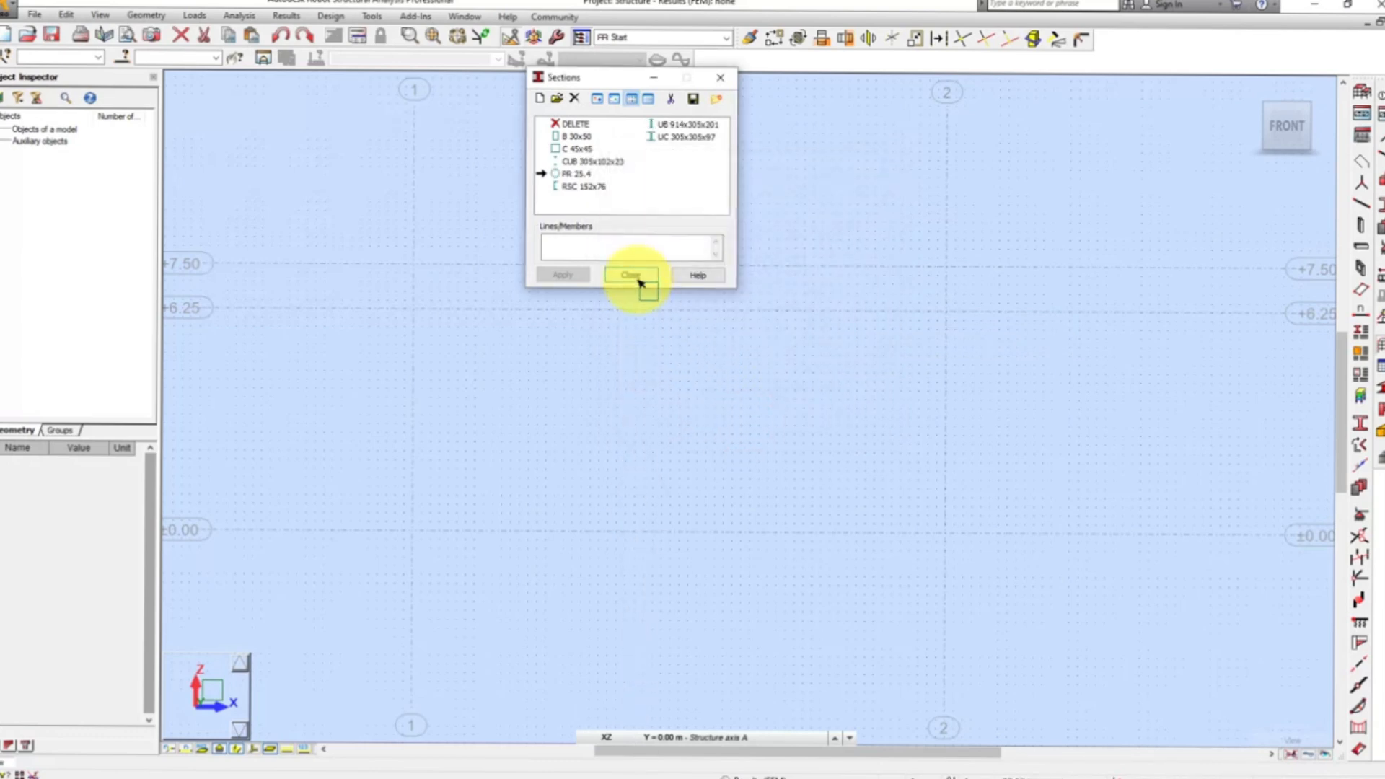
left_click(635, 277)
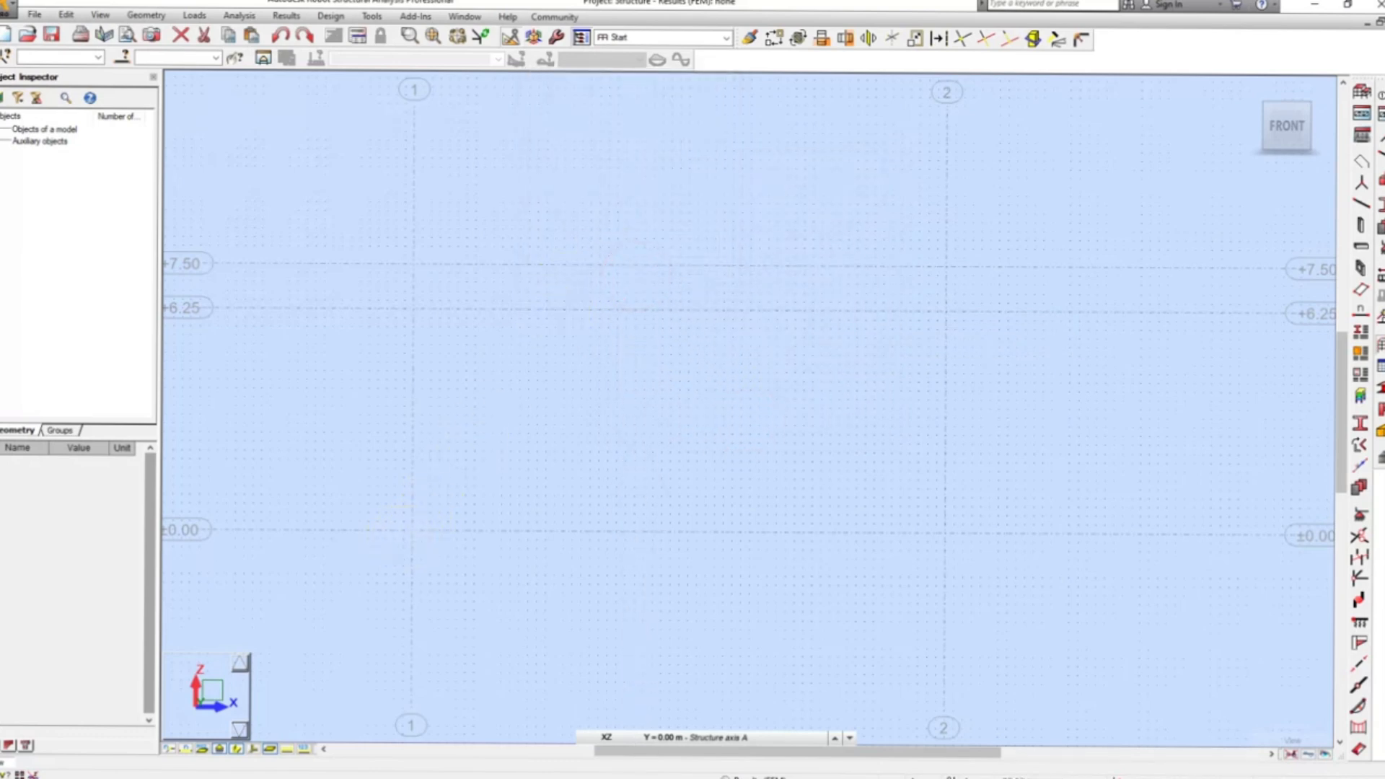